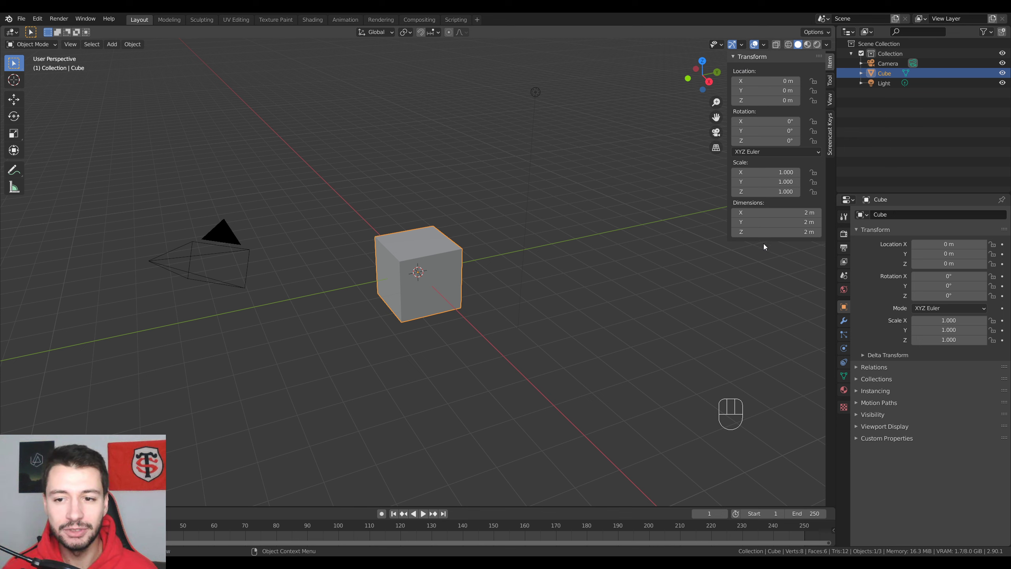
# Step: Toggle the viewport sidebar off and on, leaving the cube's Item transform values displayed
pyautogui.press('n')
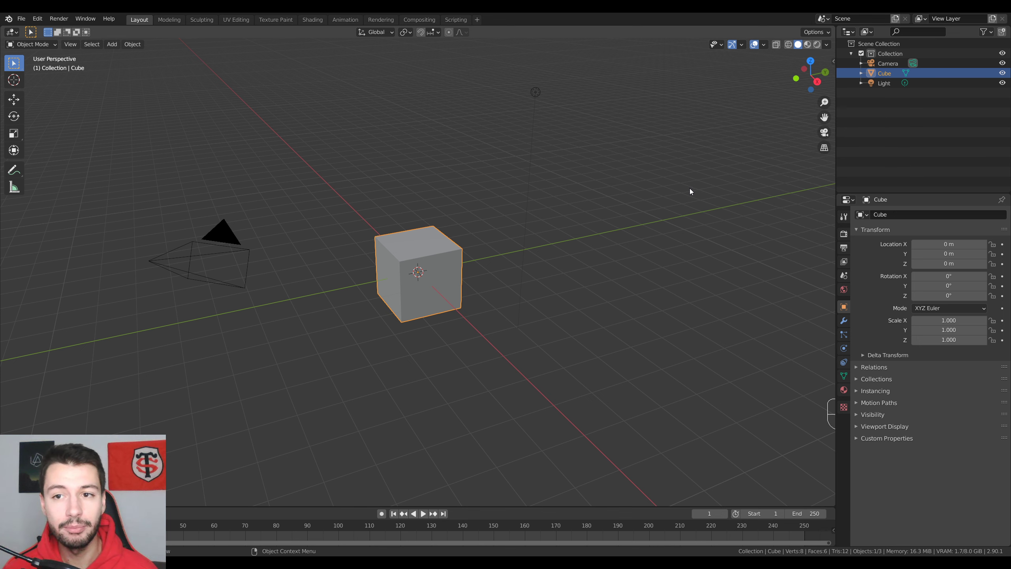
pyautogui.press('n')
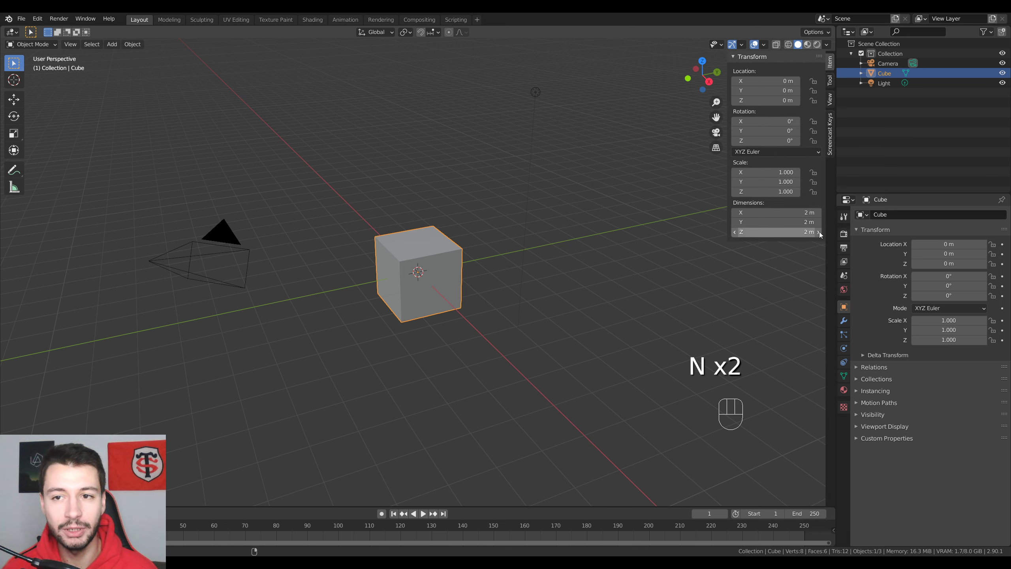
pyautogui.press('n')
pyautogui.click(832, 59)
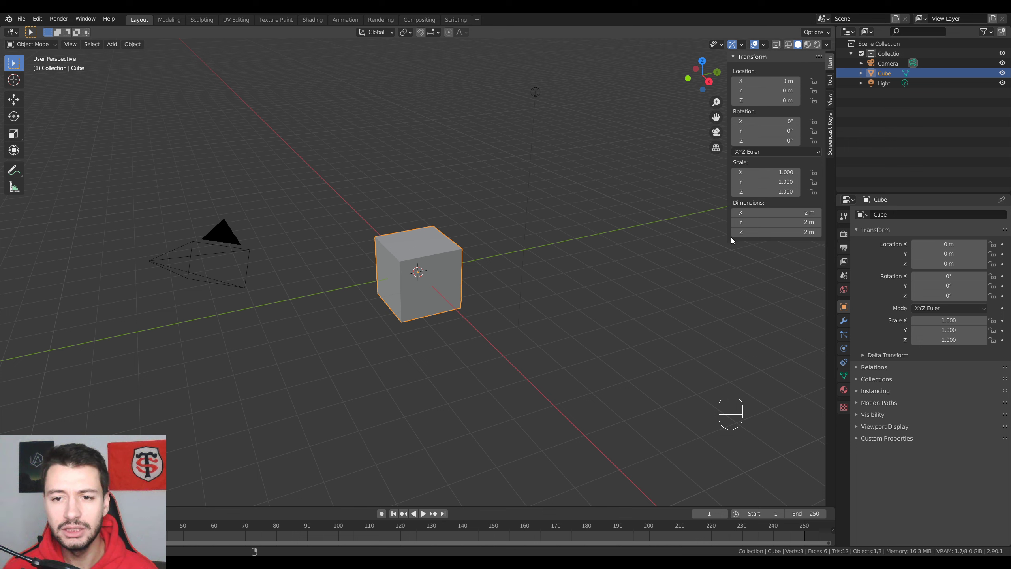
# Step: Select the camera and the light in turn to view their transform values, and reselect the cube
pyautogui.click(230, 235)
pyautogui.click(533, 93)
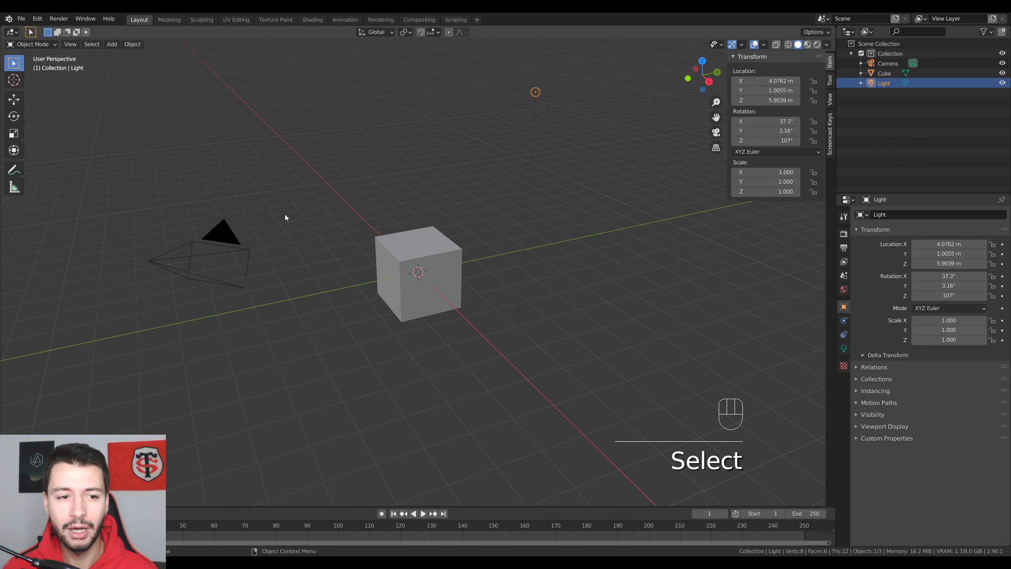
pyautogui.click(204, 237)
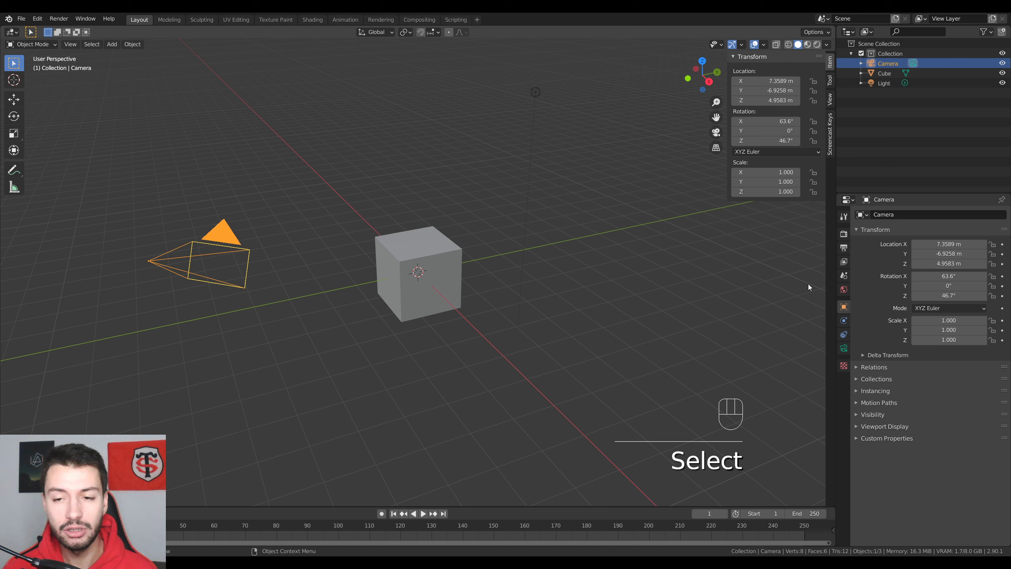
pyautogui.click(409, 266)
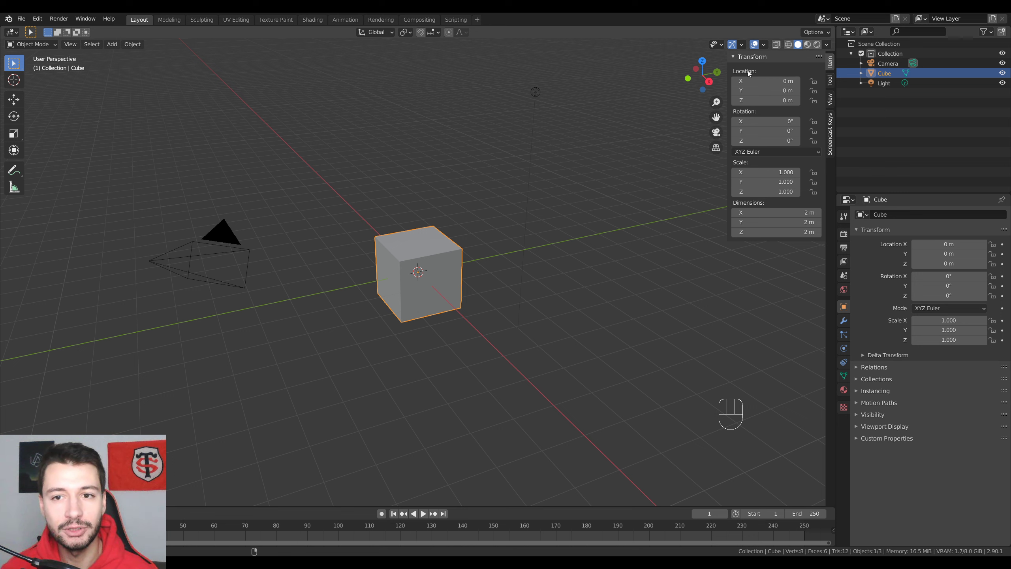
# Step: Set the cube's X location to 1 m and inspect its shift along the X axis
pyautogui.click(761, 81)
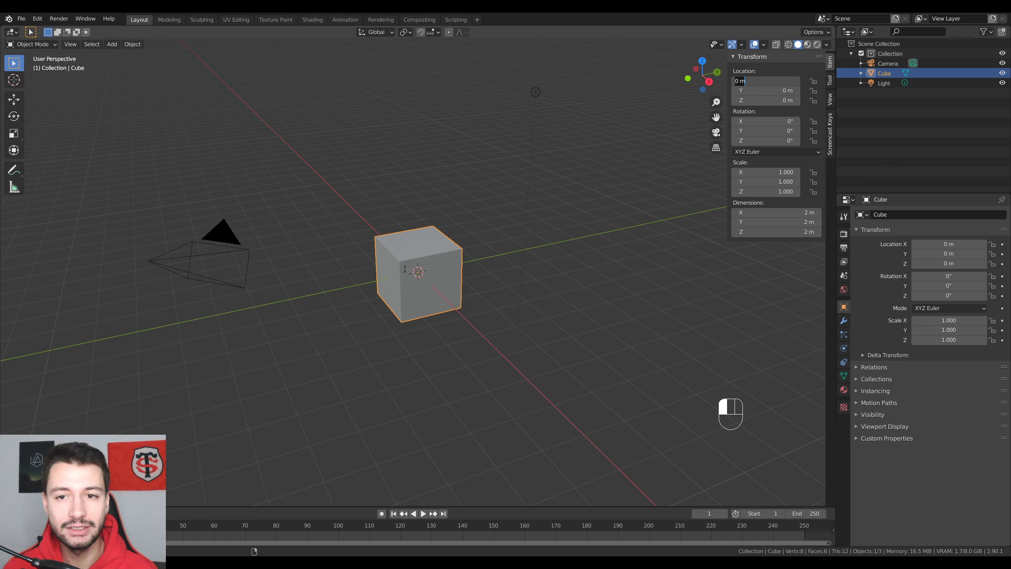
pyautogui.write('1')
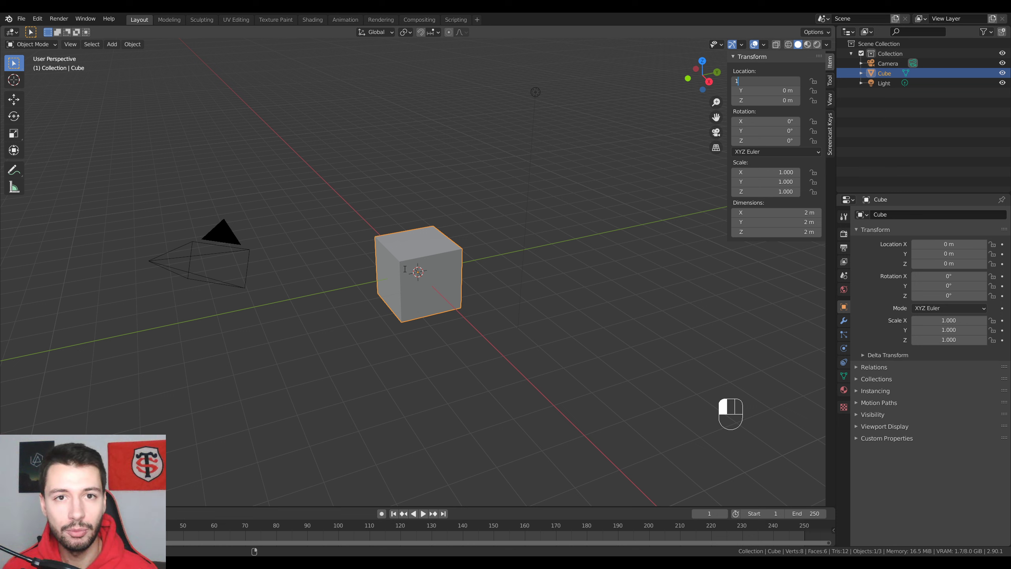
pyautogui.press('Return')
pyautogui.moveTo(441, 309); pyautogui.dragTo(412, 283, button='middle')
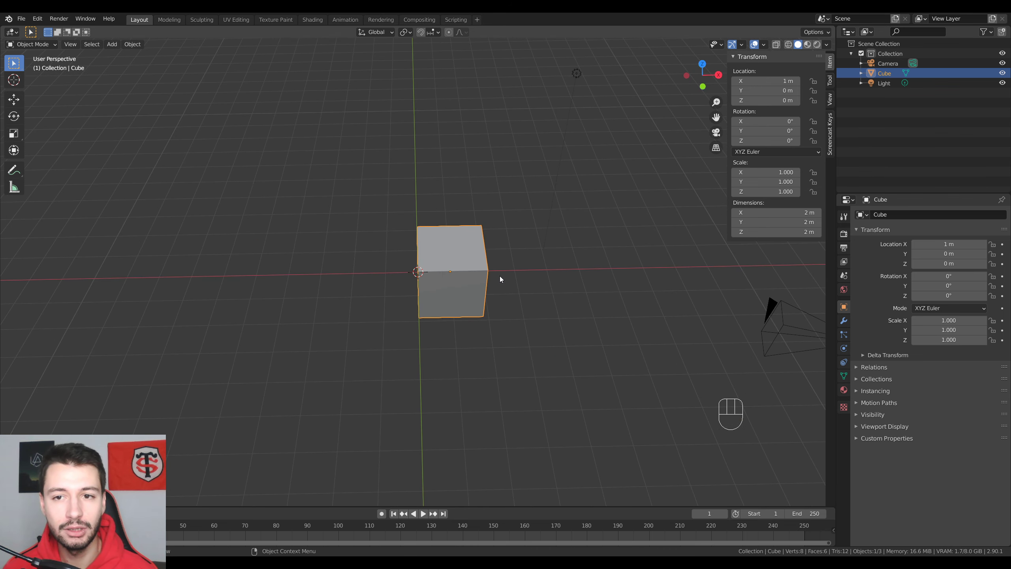
pyautogui.moveTo(499, 276); pyautogui.dragTo(548, 222, button='middle')
# Step: Set the cube's X location to -3 m and inspect its position relative to the origin
pyautogui.click(770, 81)
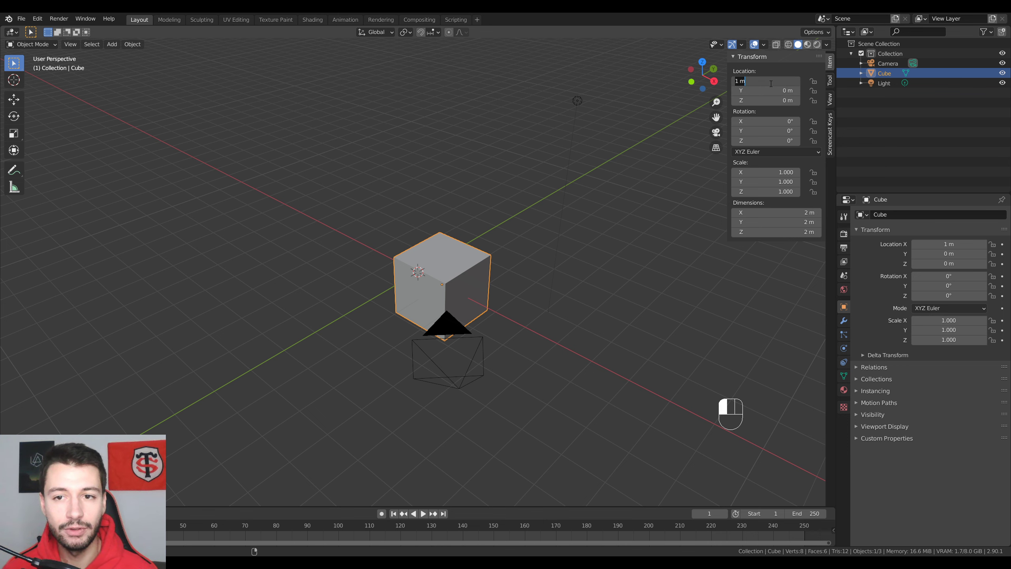
pyautogui.write('-3')
pyautogui.press('Return')
pyautogui.moveTo(557, 223); pyautogui.dragTo(519, 281, button='middle')
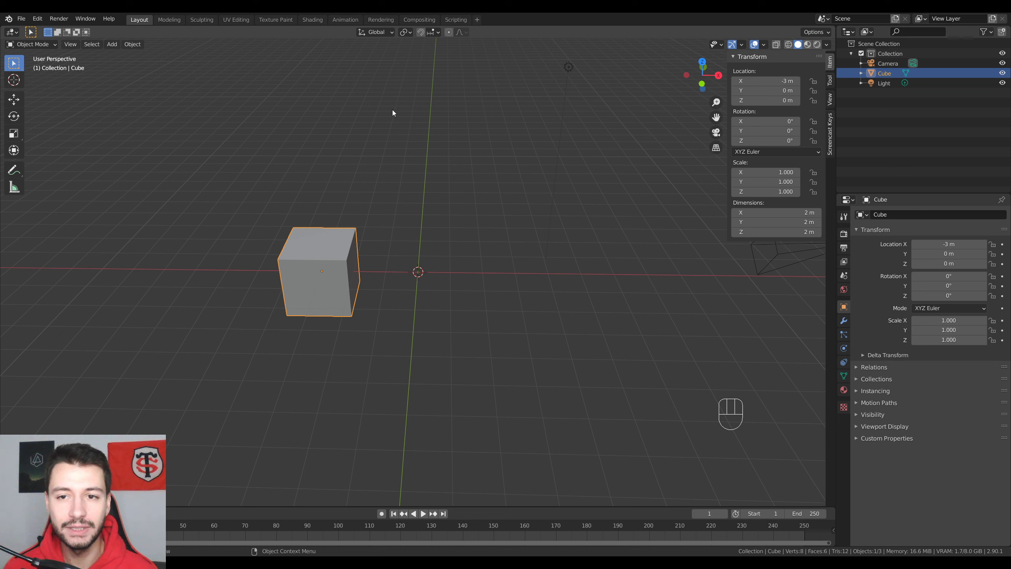
# Step: Set the cube's X location to 3 m
pyautogui.click(767, 81)
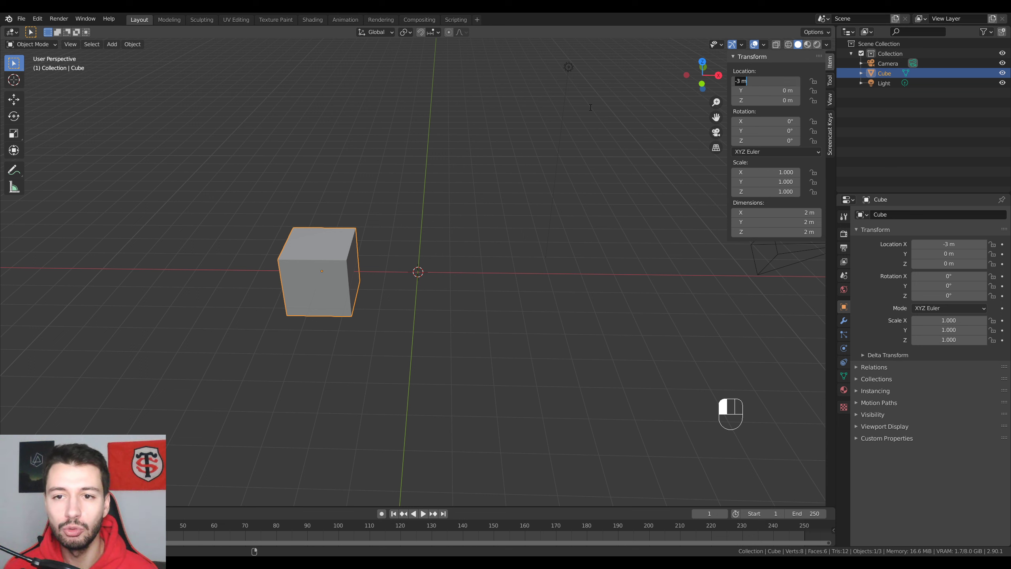
pyautogui.write('3')
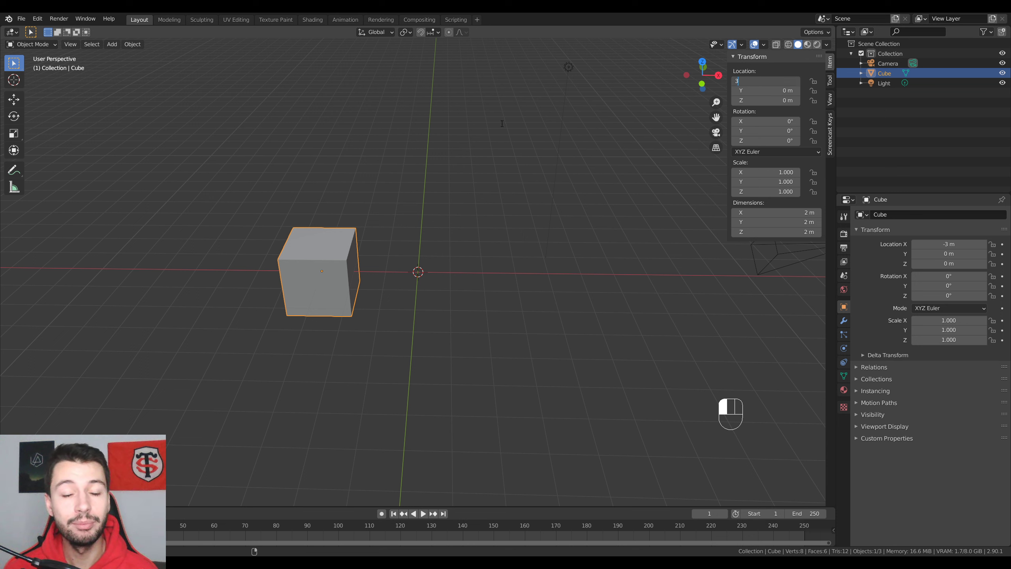
pyautogui.press('Return')
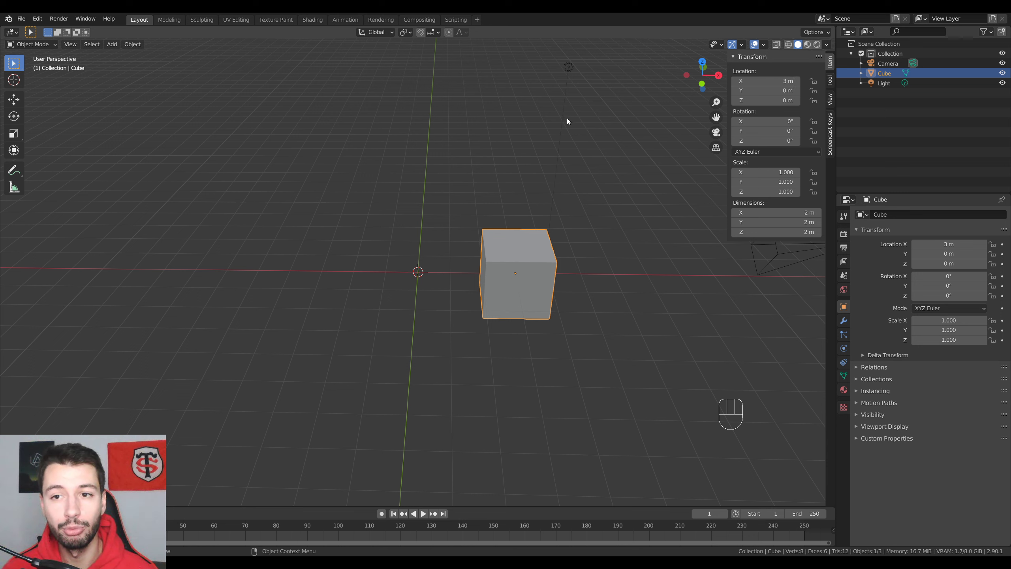
# Step: Set the cube's X location to 30 cm using the unit suffix, and bring it back to 0 m
pyautogui.click(766, 81)
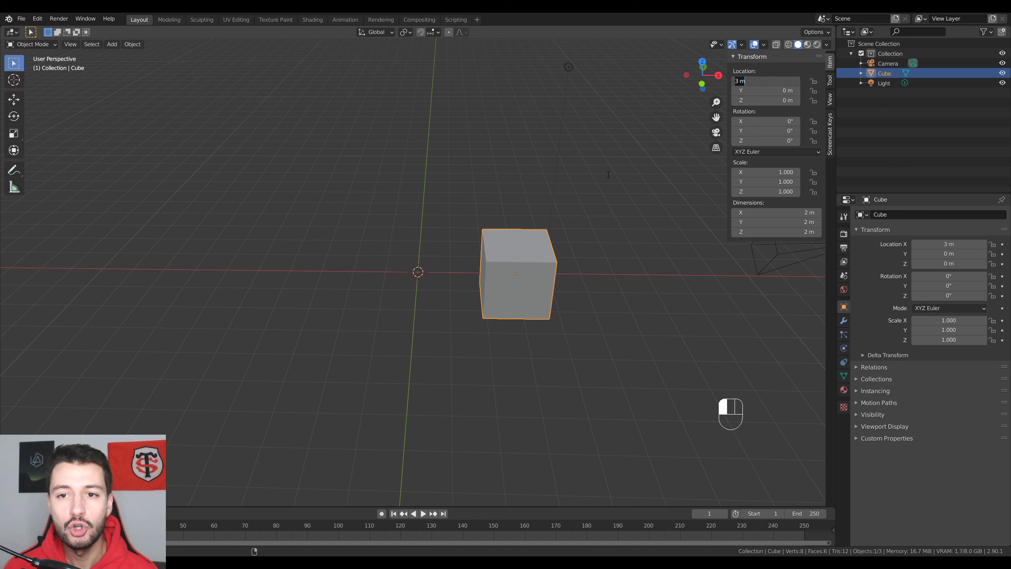
pyautogui.write('30')
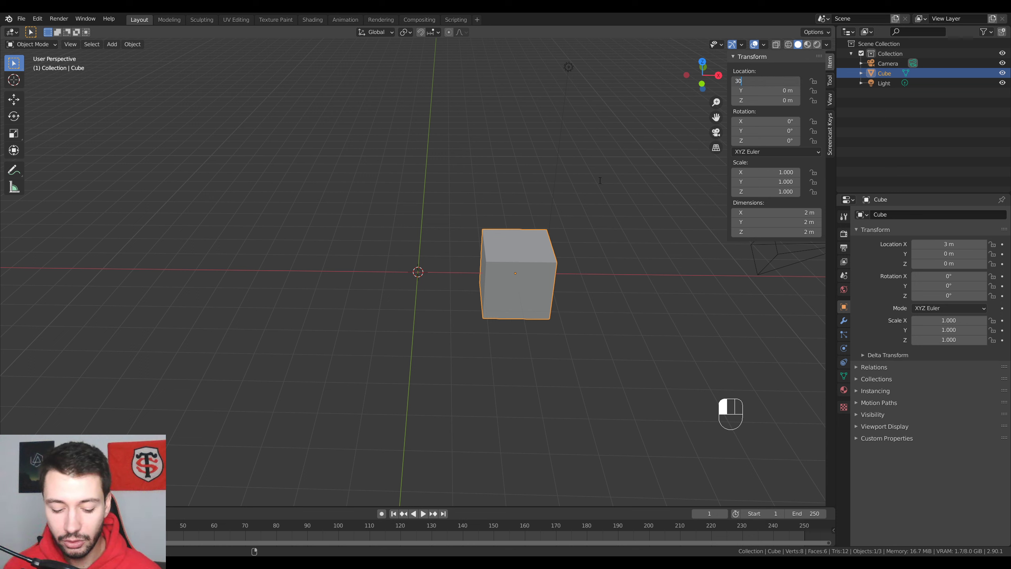
pyautogui.write('cm')
pyautogui.press('Return')
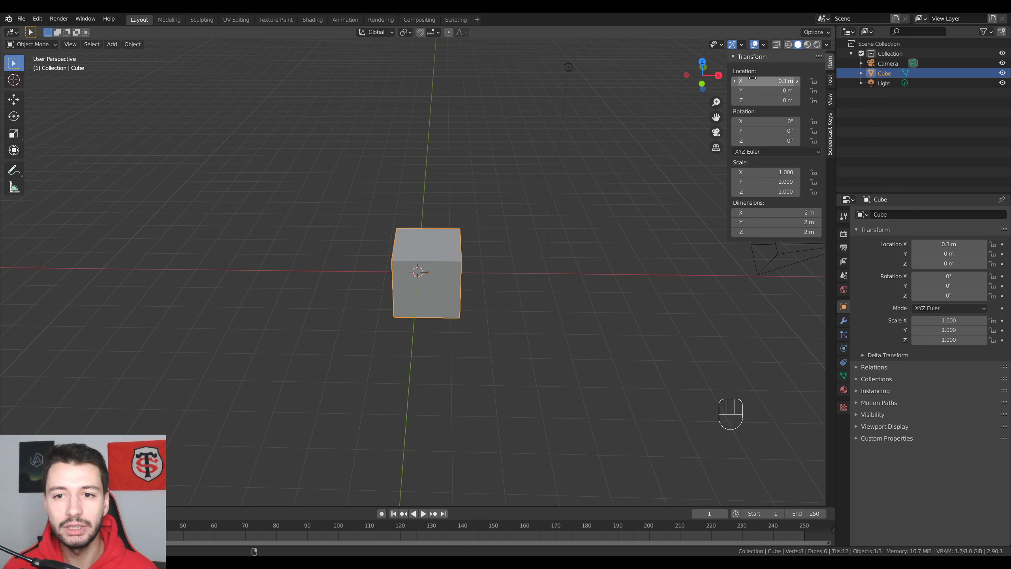
pyautogui.moveTo(548, 299); pyautogui.dragTo(522, 302, button='middle')
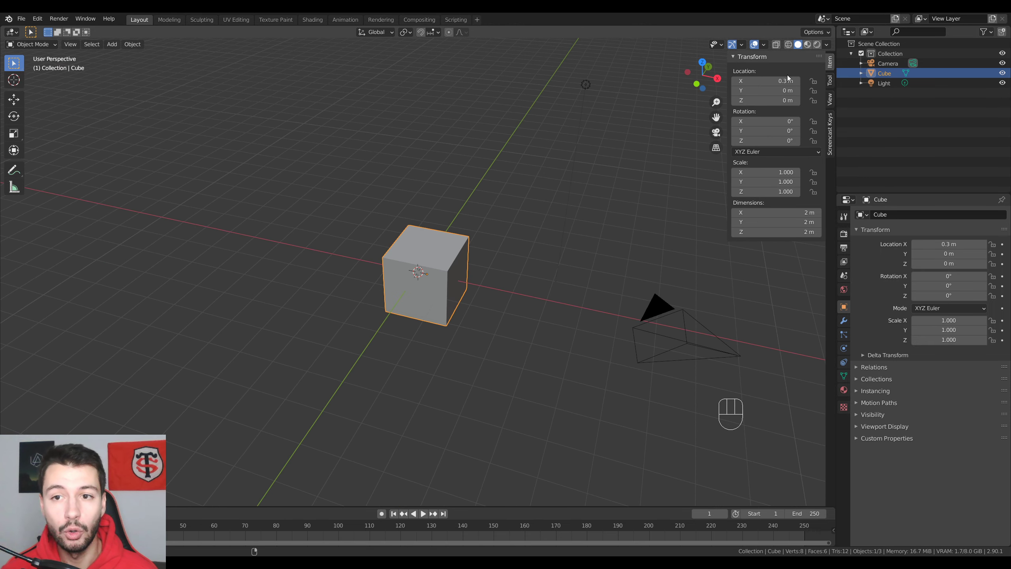
pyautogui.moveTo(765, 81); pyautogui.dragTo(724, 81)
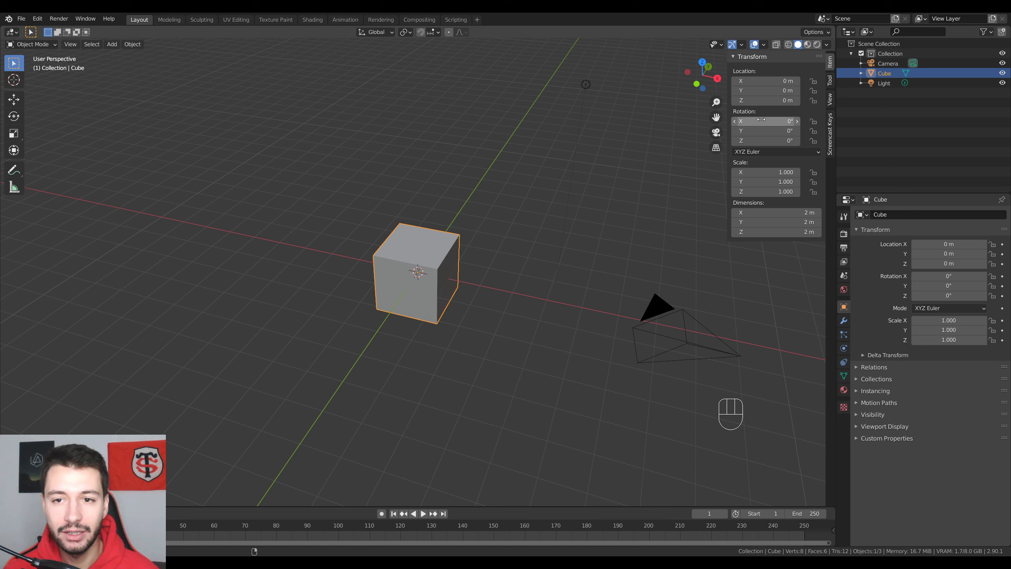
# Step: Rotate the cube about 30.6° around X and set its Y rotation to 45°
pyautogui.moveTo(759, 119)
pyautogui.mouseDown()
pyautogui.moveTo(746, 118)
pyautogui.moveTo(770, 121)
pyautogui.mouseUp()
pyautogui.click(772, 130)
pyautogui.write('45')
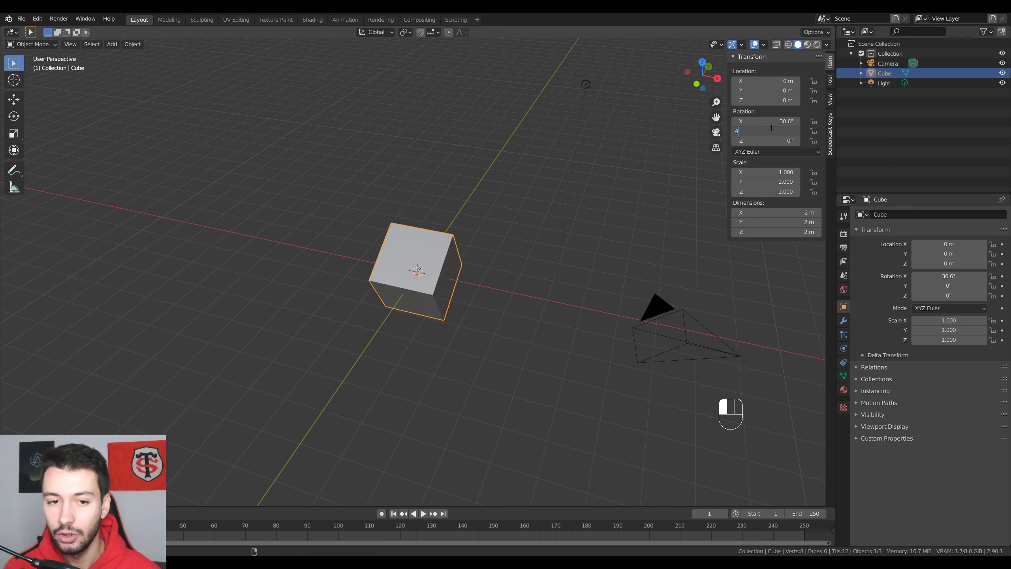
pyautogui.press('Return')
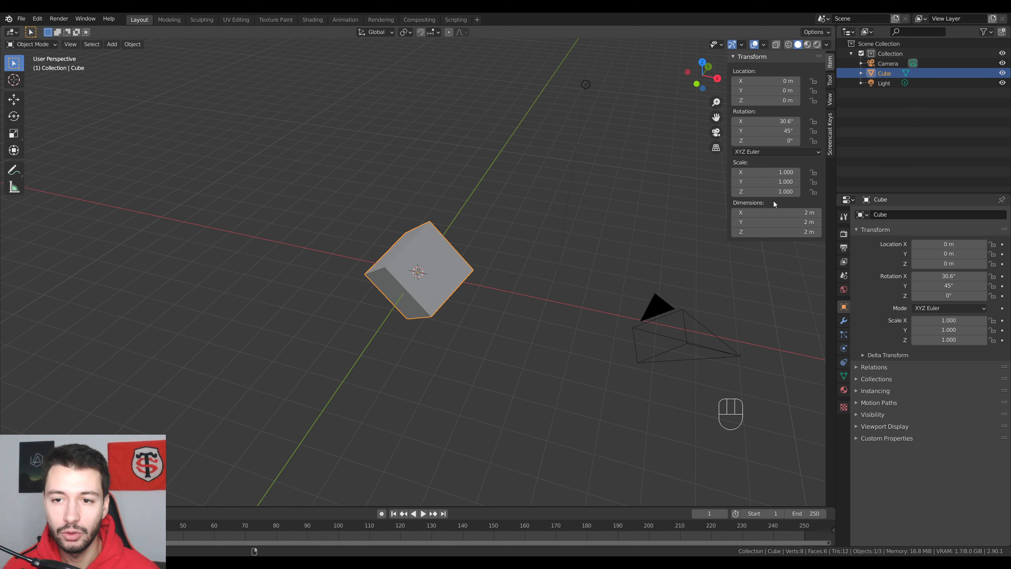
# Step: Stretch the cube to an X scale of about 3.31 and a Y dimension of about 3.7 m, undoing an extra Y scaling
pyautogui.moveTo(754, 171); pyautogui.dragTo(819, 171)
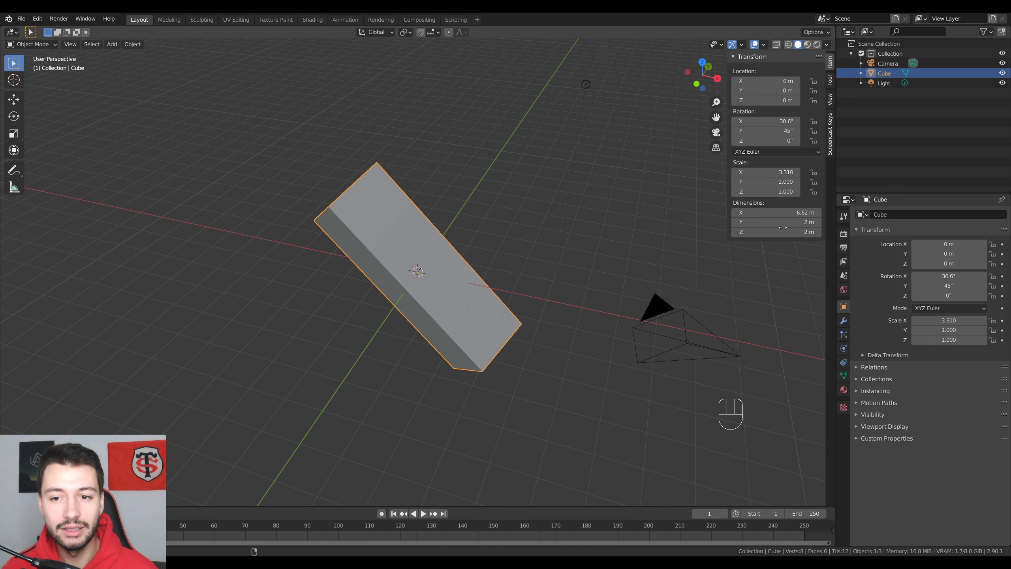
pyautogui.moveTo(773, 222)
pyautogui.mouseDown()
pyautogui.moveTo(812, 222)
pyautogui.moveTo(778, 222)
pyautogui.mouseUp()
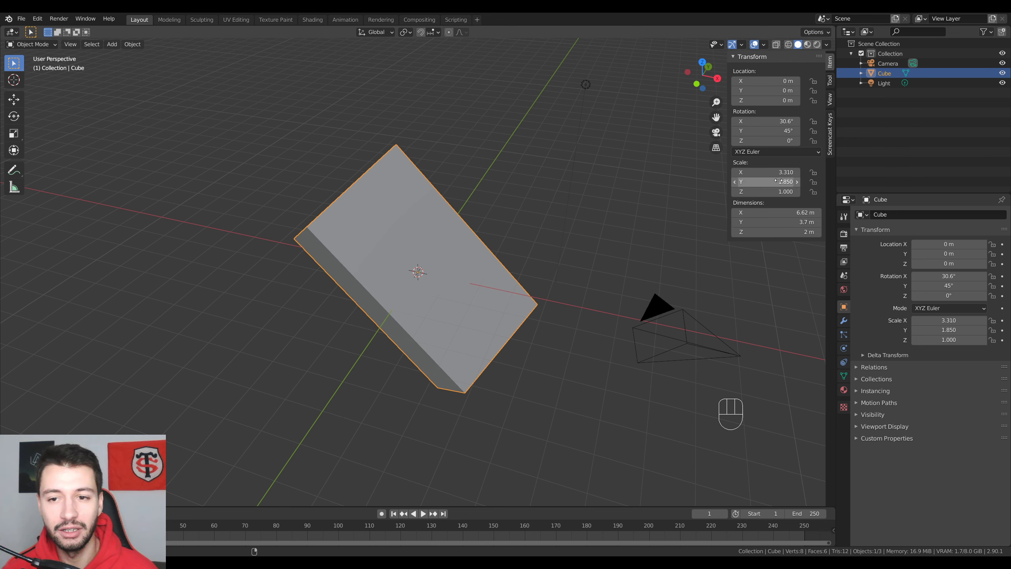
pyautogui.moveTo(768, 182)
pyautogui.mouseDown()
pyautogui.moveTo(796, 181)
pyautogui.moveTo(786, 181)
pyautogui.mouseUp()
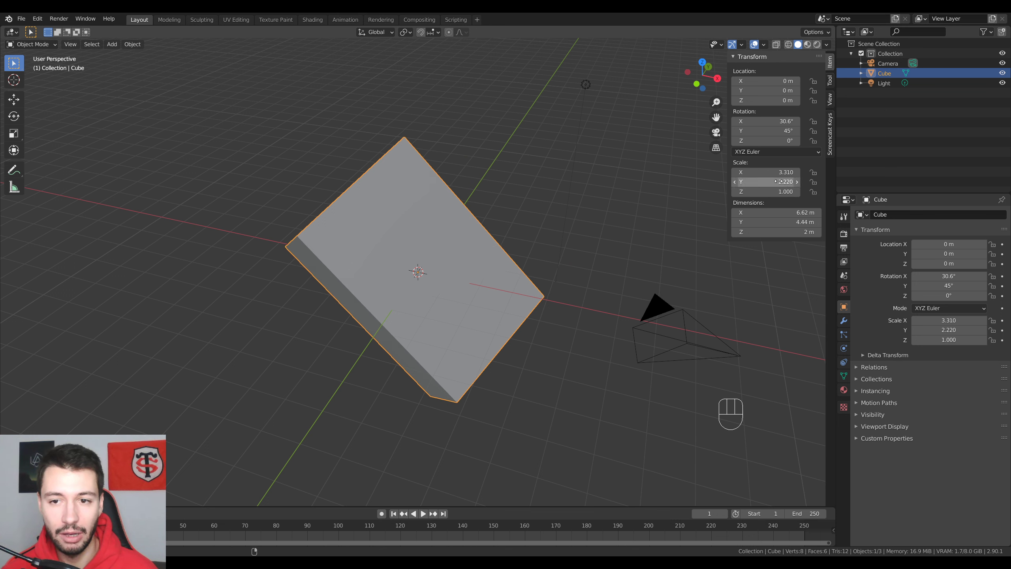
pyautogui.hotkey('ctrl', 'z')
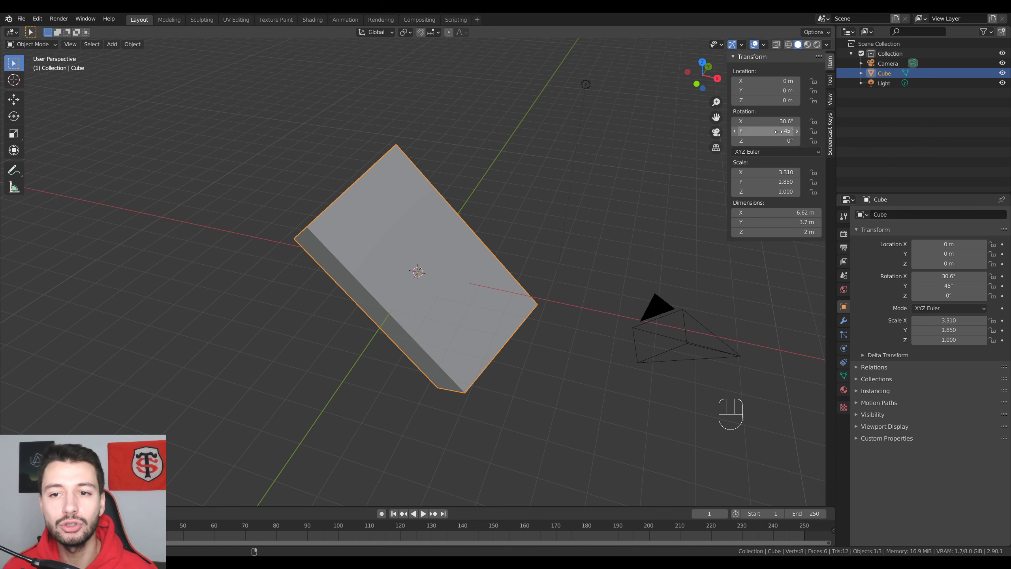
# Step: Set the stretched cube's Y location to 10 m and inspect its new position
pyautogui.click(769, 91)
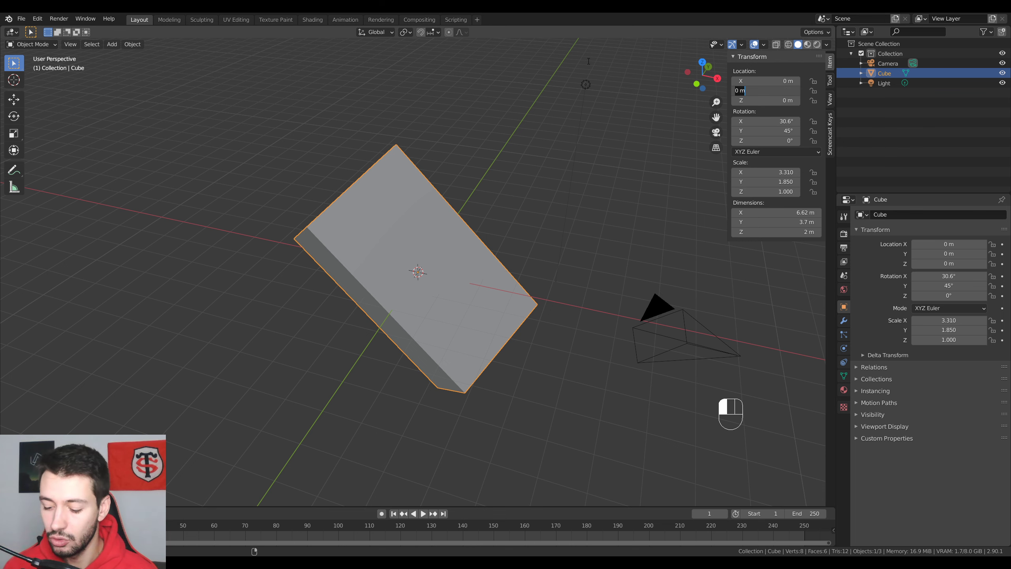
pyautogui.write('10')
pyautogui.press('Return')
pyautogui.scroll(-2, 595, 107)
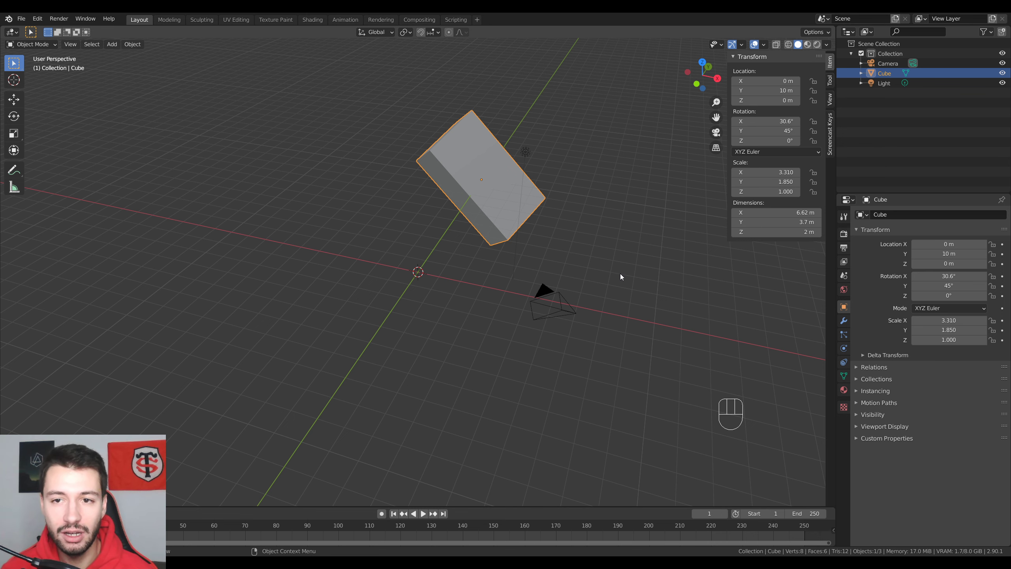
pyautogui.moveTo(620, 275)
pyautogui.mouseDown(button='middle')
pyautogui.moveTo(554, 277)
pyautogui.moveTo(601, 271)
pyautogui.mouseUp(button='middle')
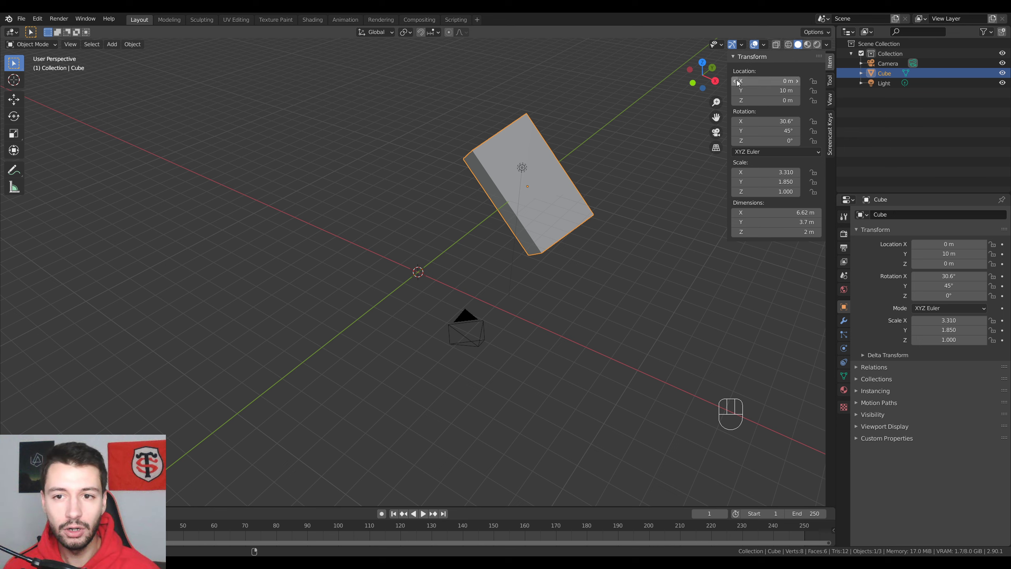
# Step: Reset the cube's location, rotation and scale to their default values on all axes
pyautogui.press('BackSpace')
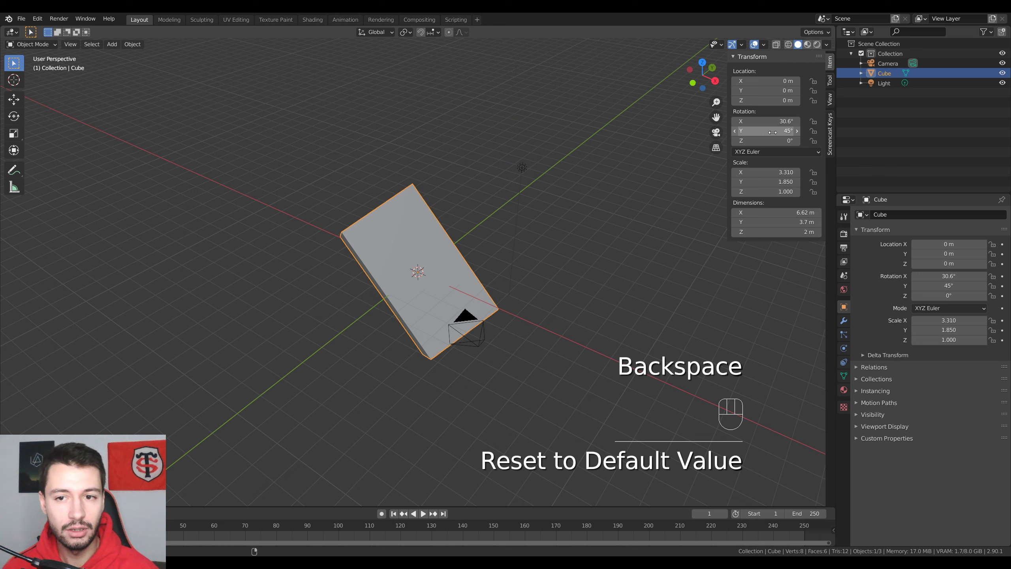
pyautogui.press('BackSpace')
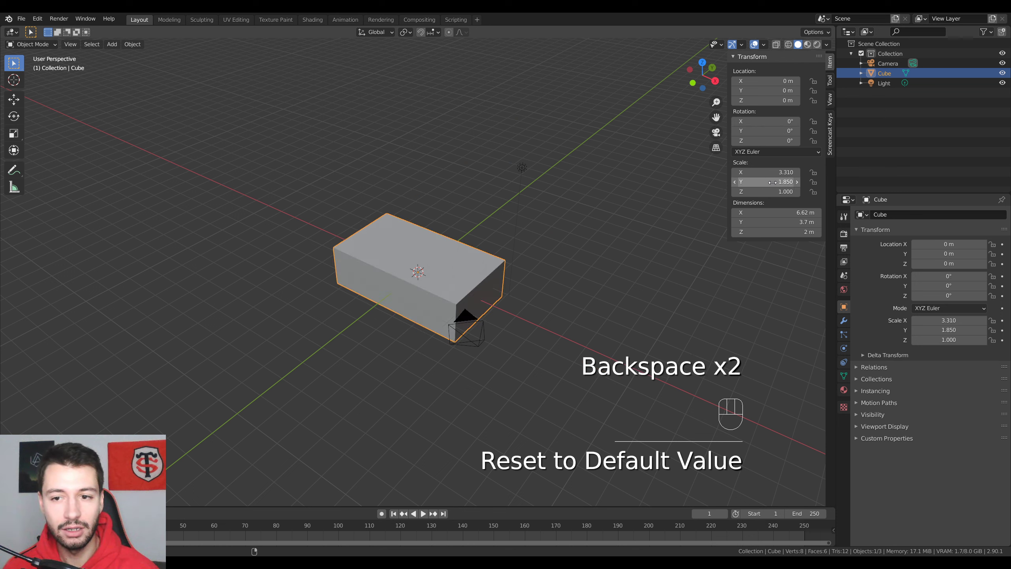
pyautogui.press('BackSpace')
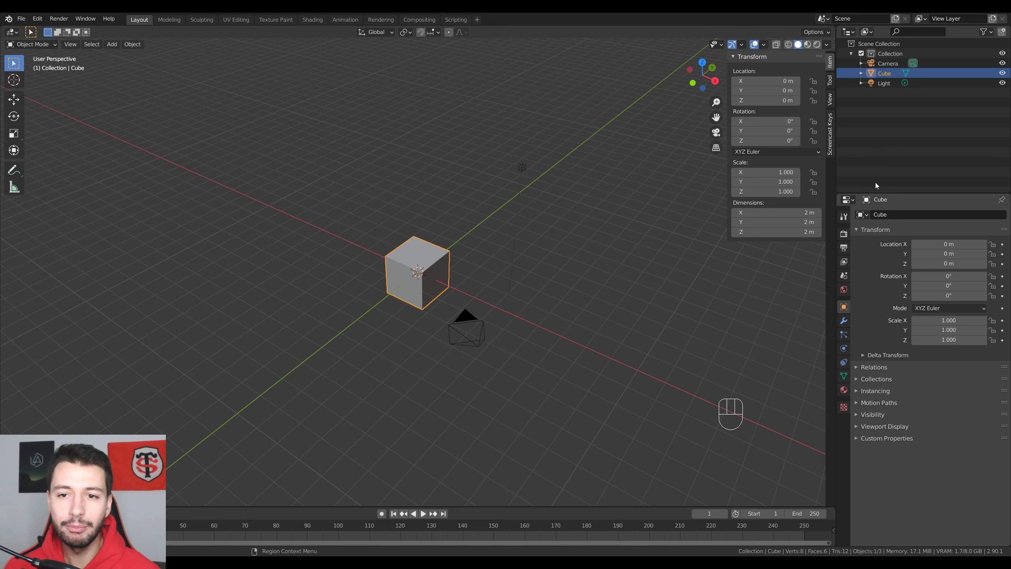
# Step: Look through the 3D viewport's available editor types and the cube's interaction modes, keeping Object Mode
pyautogui.scroll(4, 583, 261)
pyautogui.moveTo(582, 265); pyautogui.dragTo(637, 223, button='middle')
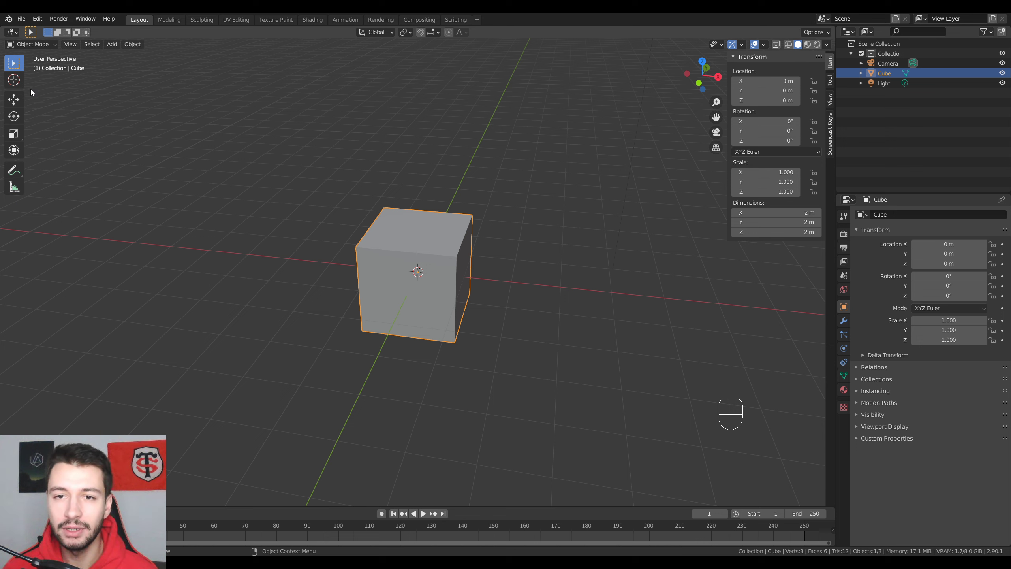
pyautogui.click(13, 33)
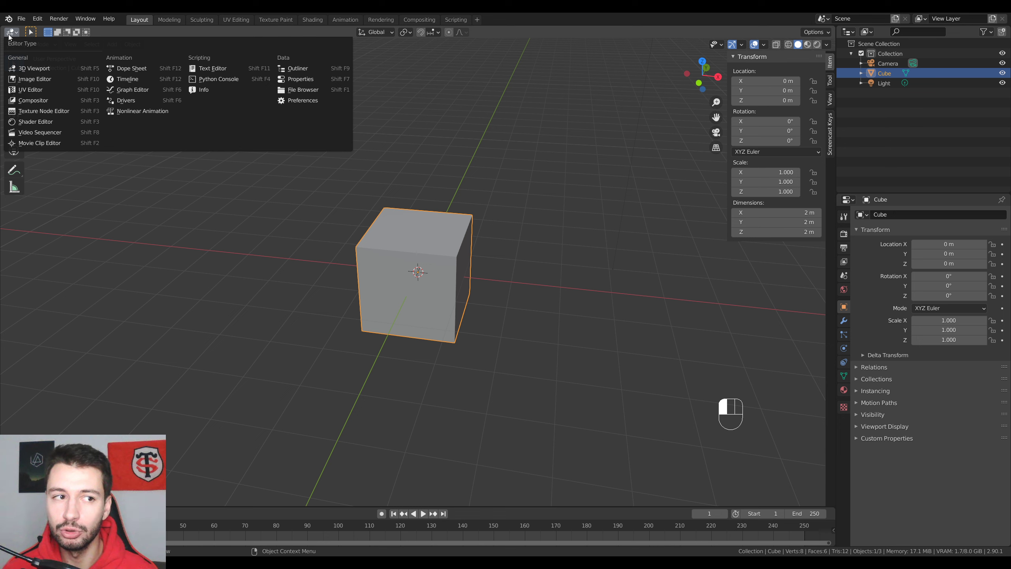
pyautogui.click(12, 36)
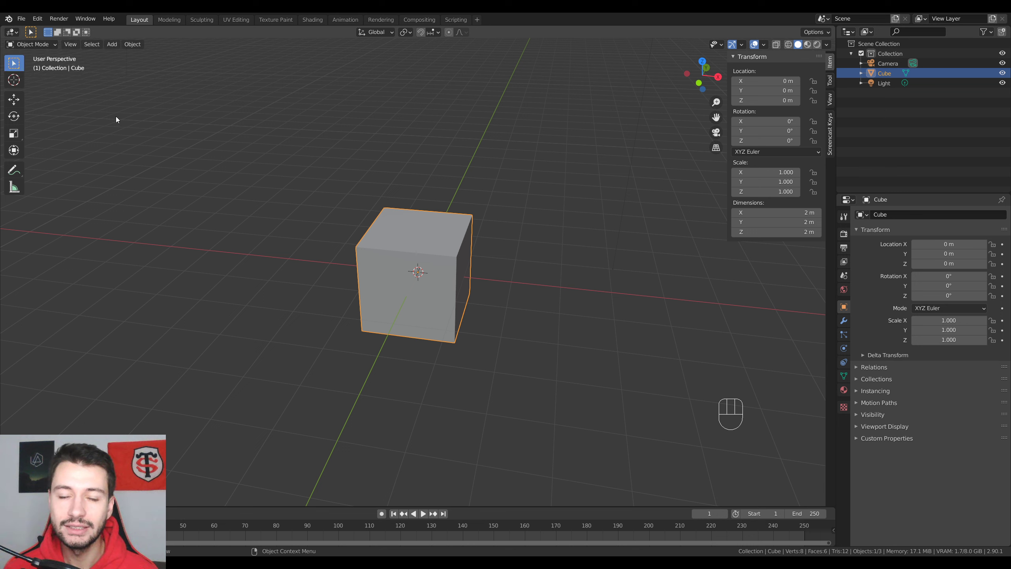
pyautogui.click(32, 44)
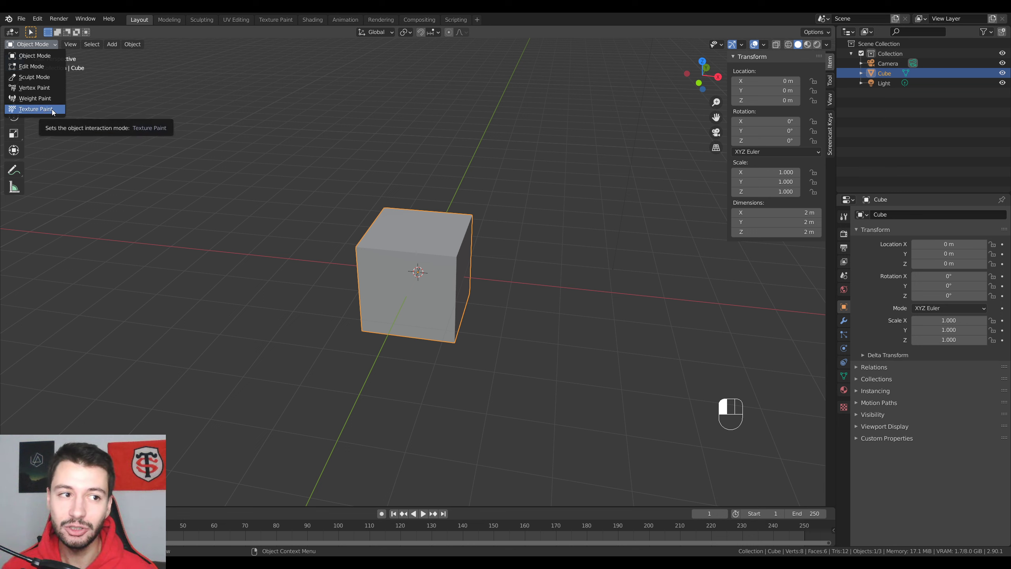
pyautogui.click(38, 55)
pyautogui.scroll(-3, 541, 216)
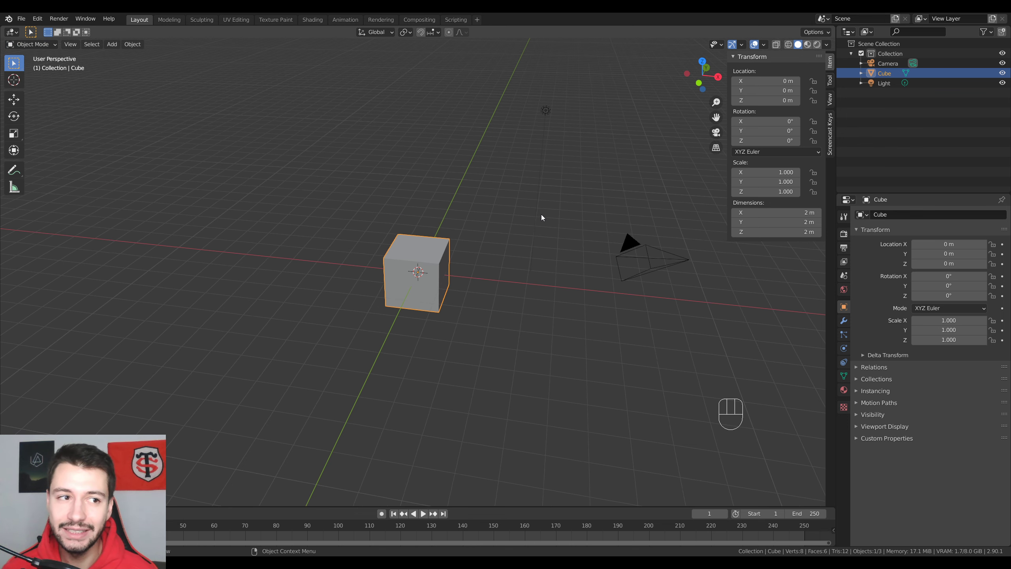
# Step: Compare the interaction modes offered for the camera with those offered for the cube, leaving the cube selected
pyautogui.click(38, 43)
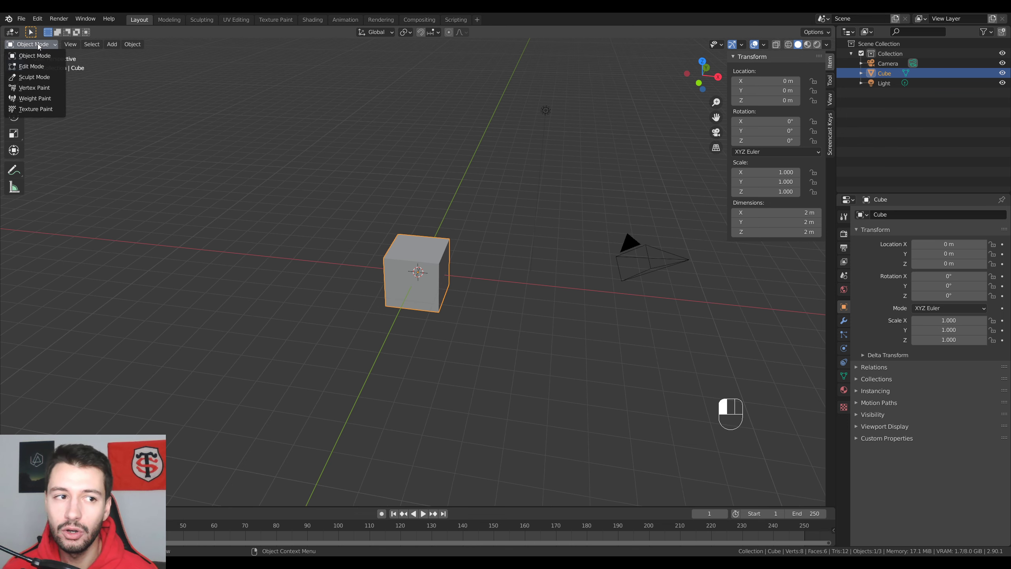
pyautogui.click(673, 265)
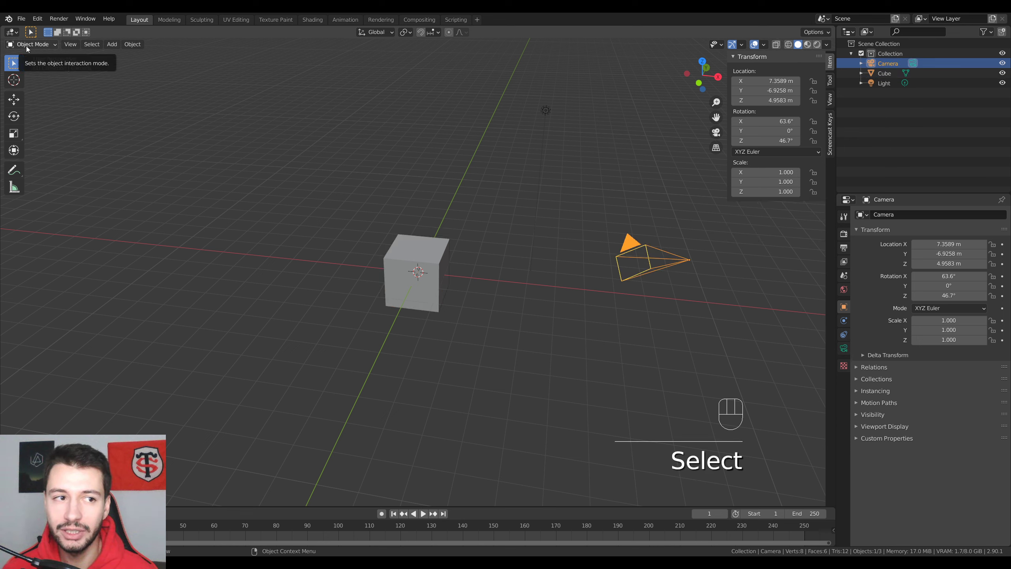
pyautogui.click(26, 46)
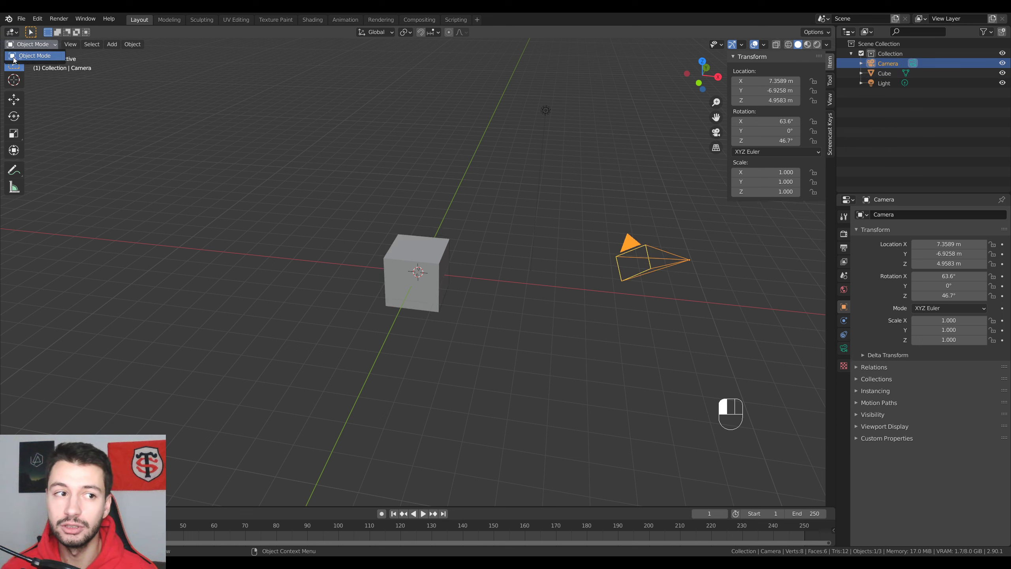
pyautogui.click(441, 263)
pyautogui.click(30, 47)
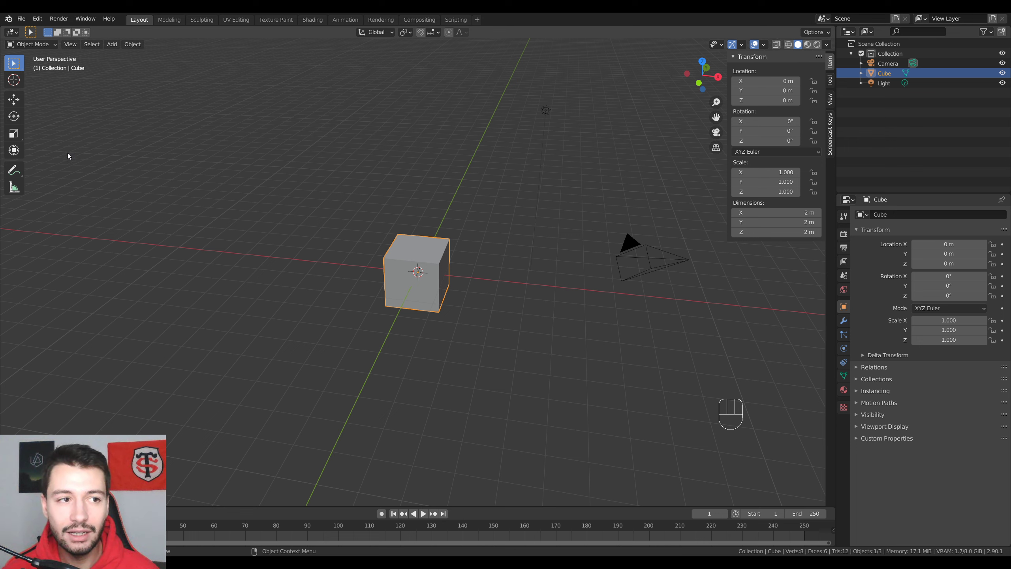
# Step: Switch the cube to Edit Mode and return it to Object Mode
pyautogui.click(36, 44)
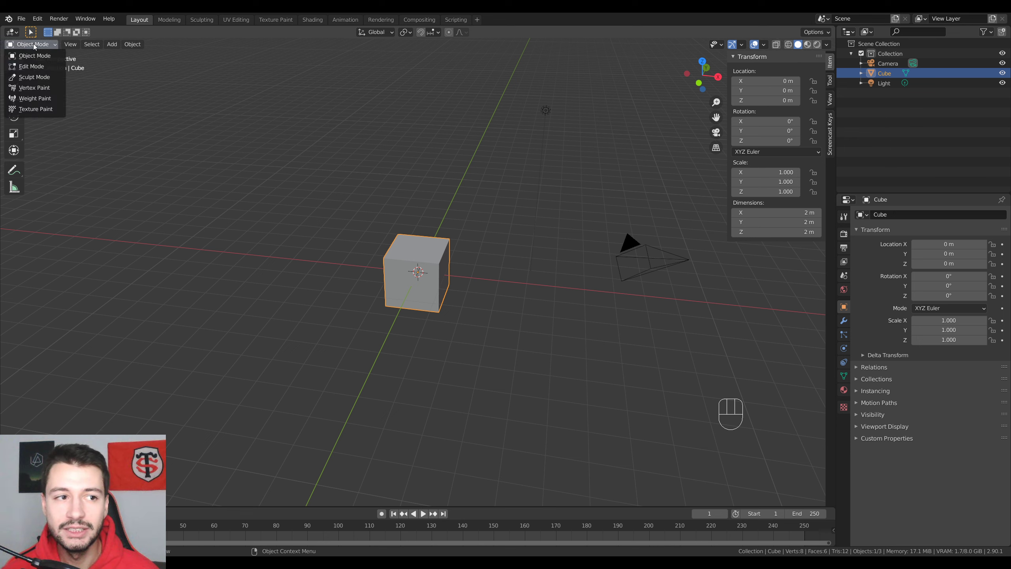
pyautogui.click(32, 68)
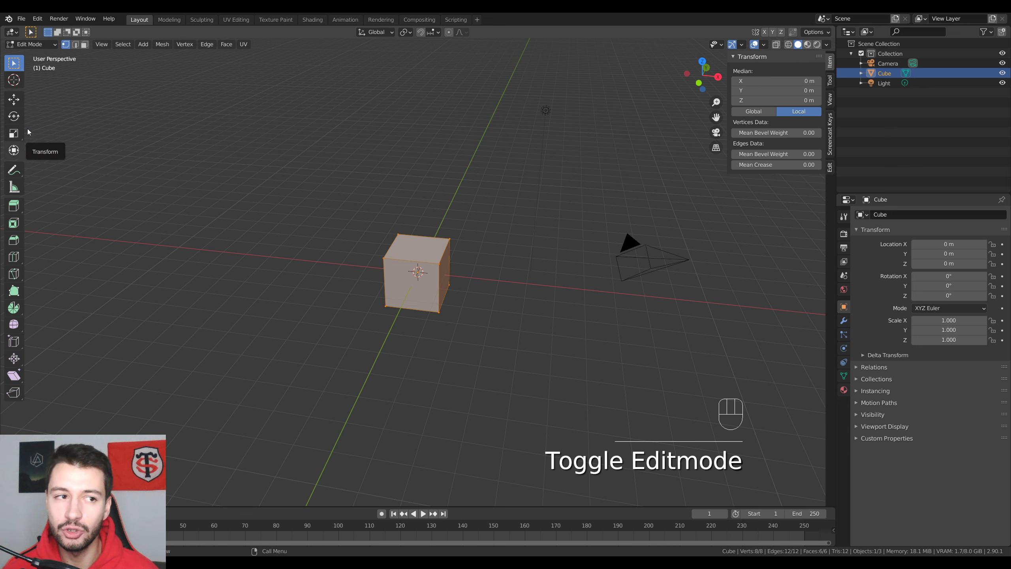
pyautogui.click(40, 45)
pyautogui.click(34, 58)
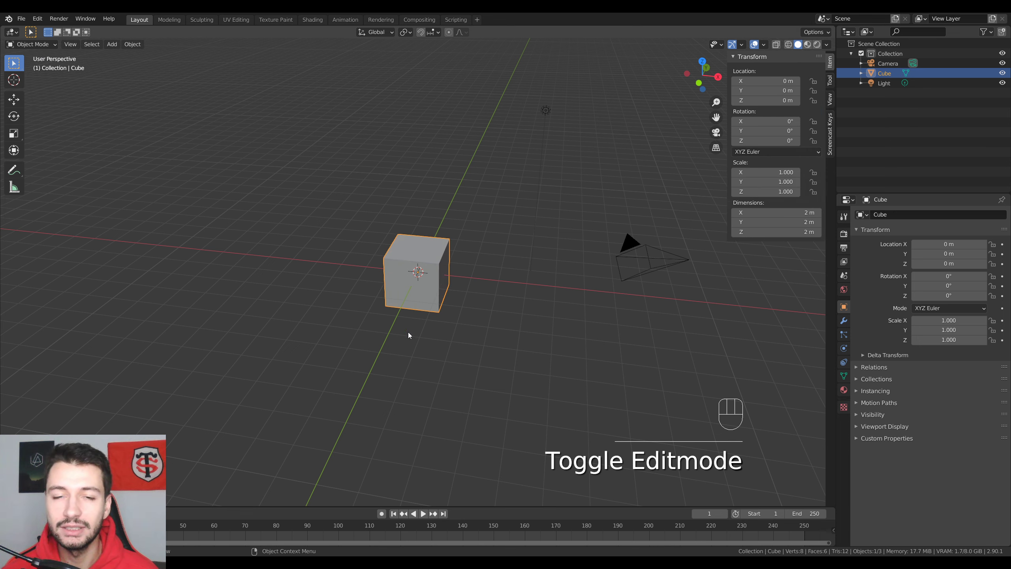
pyautogui.click(31, 45)
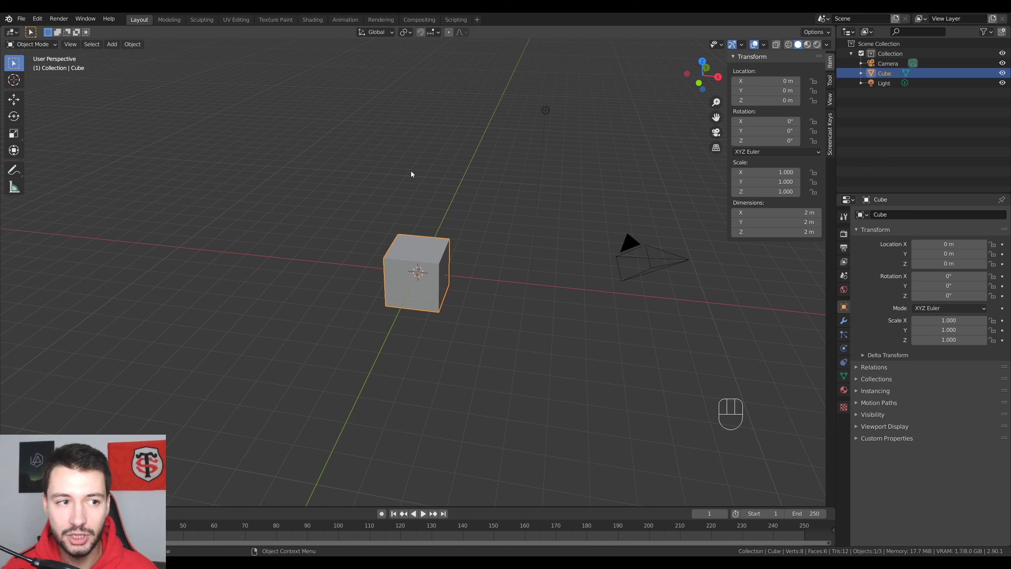
# Step: Activate the Move tool to show the axis gizmo on the selected cube
pyautogui.scroll(2, 458, 284)
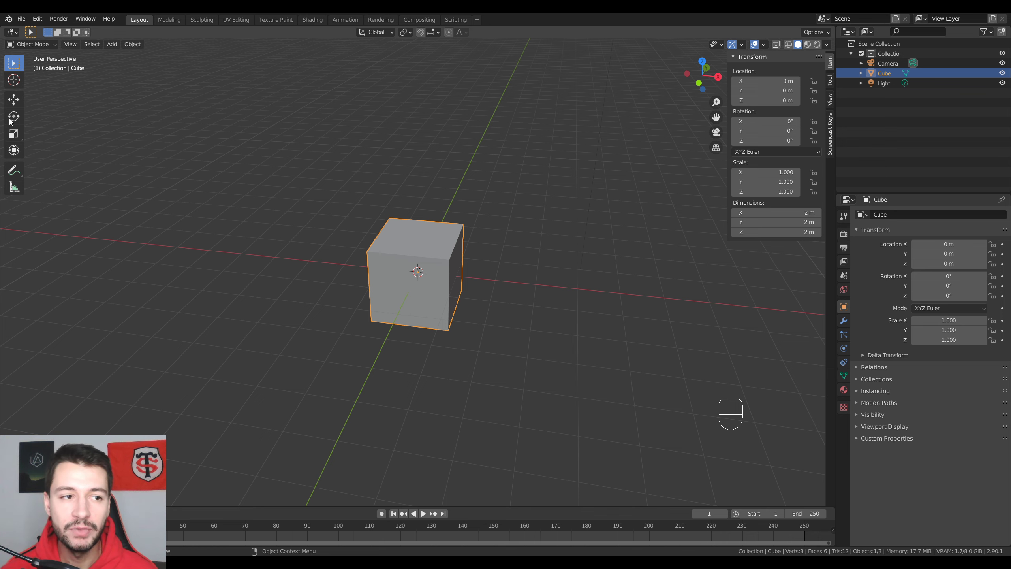
pyautogui.click(13, 99)
pyautogui.moveTo(494, 333); pyautogui.dragTo(365, 339, button='middle')
pyautogui.scroll(2, 374, 311)
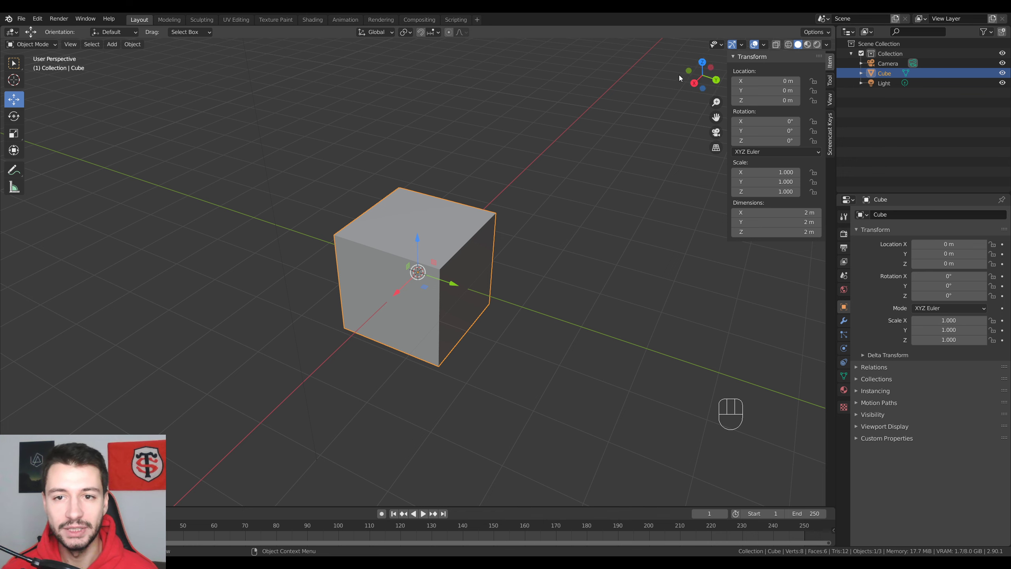
pyautogui.moveTo(432, 267); pyautogui.dragTo(589, 332, button='middle')
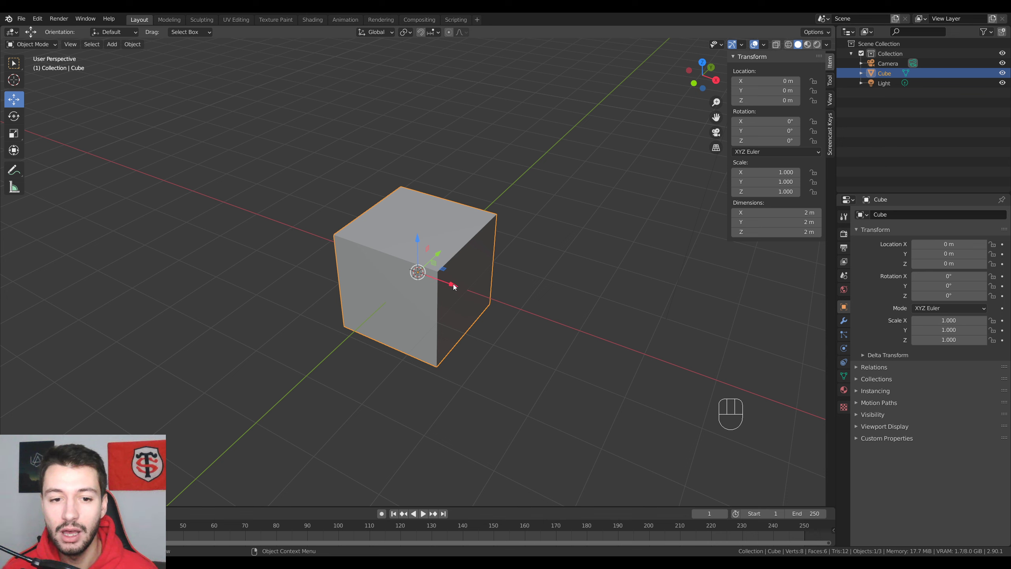
# Step: Move the cube back and forth along the X axis with the gizmo, then reset its X location to the default
pyautogui.moveTo(455, 287)
pyautogui.mouseDown()
pyautogui.moveTo(706, 362)
pyautogui.moveTo(351, 246)
pyautogui.moveTo(502, 301)
pyautogui.moveTo(464, 289)
pyautogui.mouseUp()
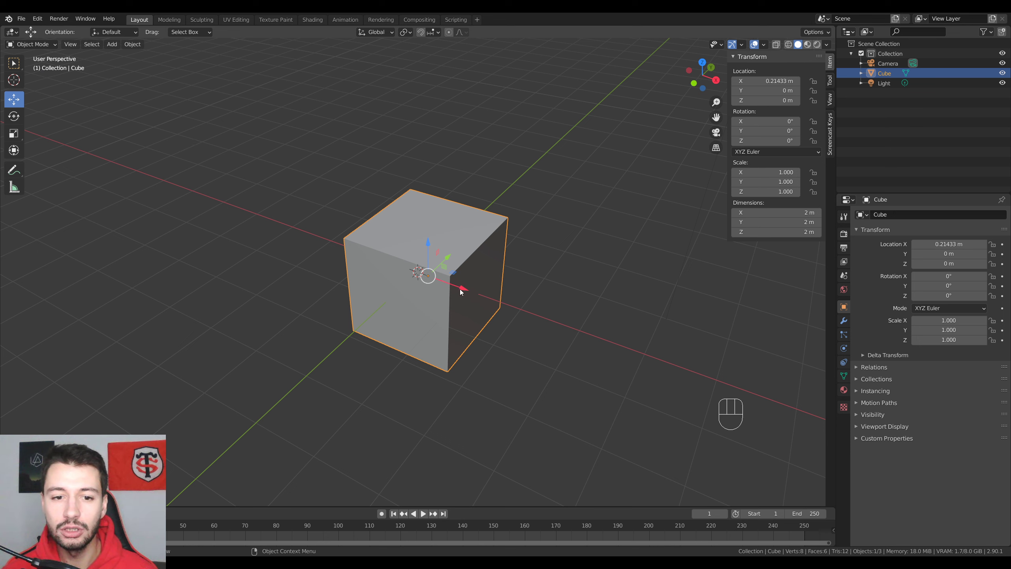
pyautogui.moveTo(460, 291); pyautogui.dragTo(328, 250)
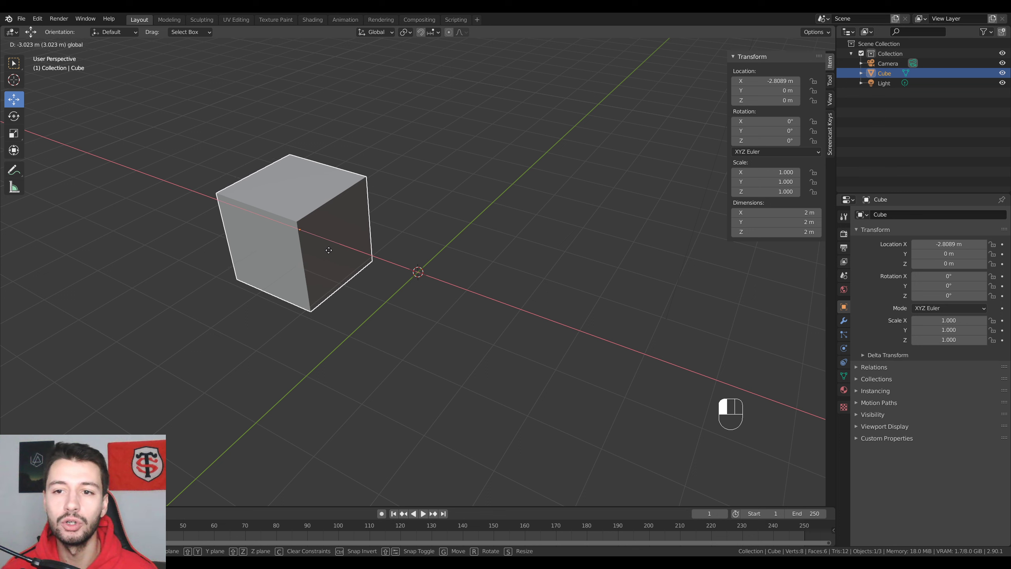
pyautogui.moveTo(329, 250); pyautogui.dragTo(330, 251)
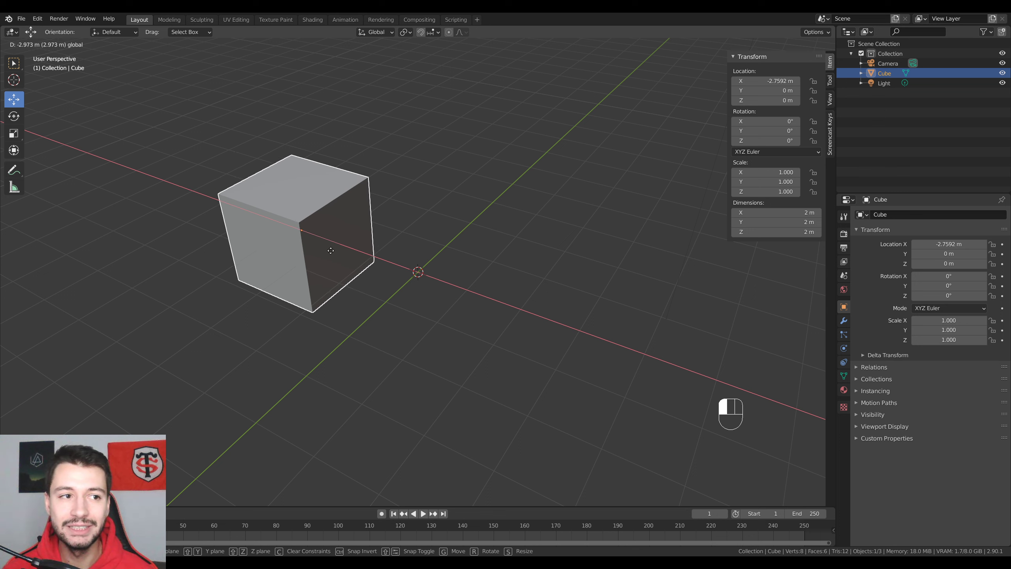
pyautogui.moveTo(331, 250); pyautogui.dragTo(451, 505)
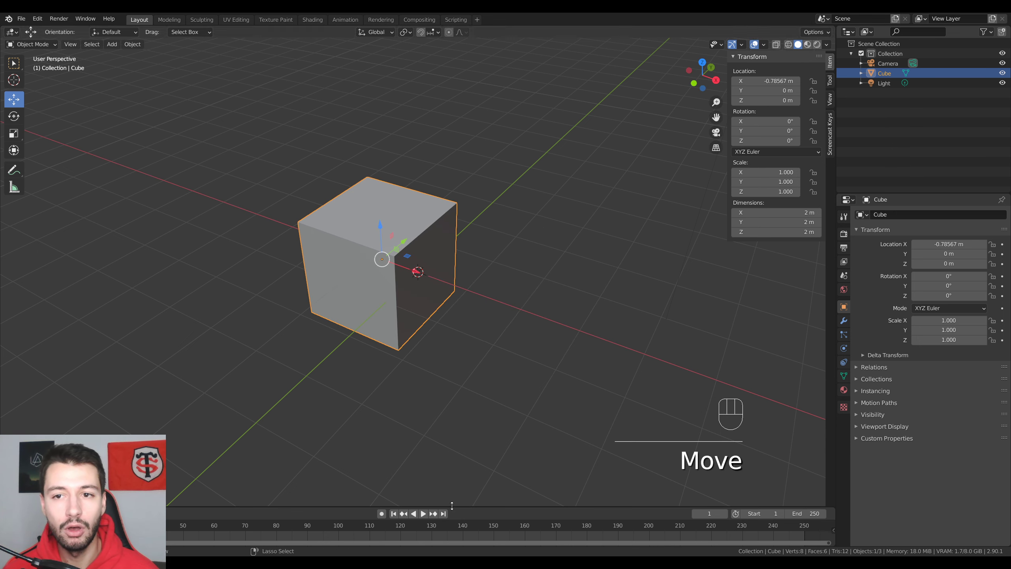
pyautogui.press('BackSpace')
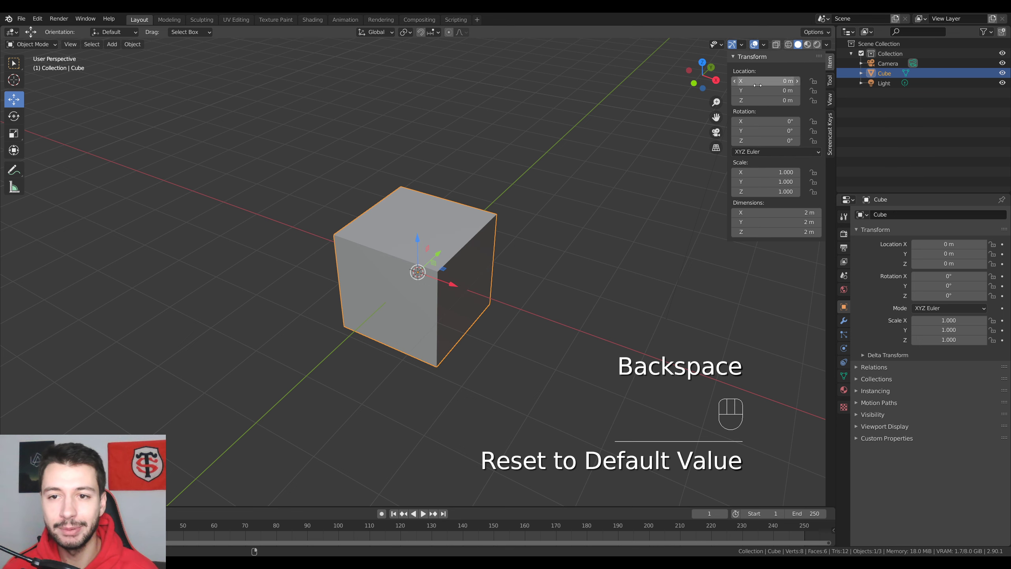
# Step: Try moving the cube with the gizmo to about X 0.11 m, Y 0.75 m and Z -0.21 m, and undo all the moves
pyautogui.click(454, 288)
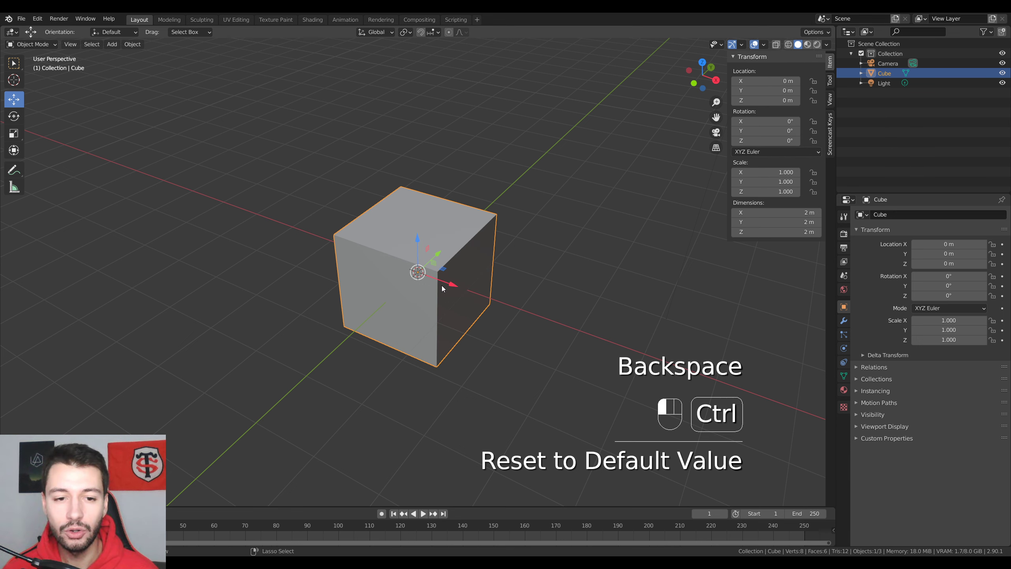
pyautogui.moveTo(451, 285)
pyautogui.keyDown('ctrl'); pyautogui.mouseDown()
pyautogui.moveTo(249, 228)
pyautogui.moveTo(433, 285)
pyautogui.mouseUp(); pyautogui.keyUp('ctrl')
pyautogui.keyDown('ctrl'); pyautogui.click(416, 166); pyautogui.keyUp('ctrl')
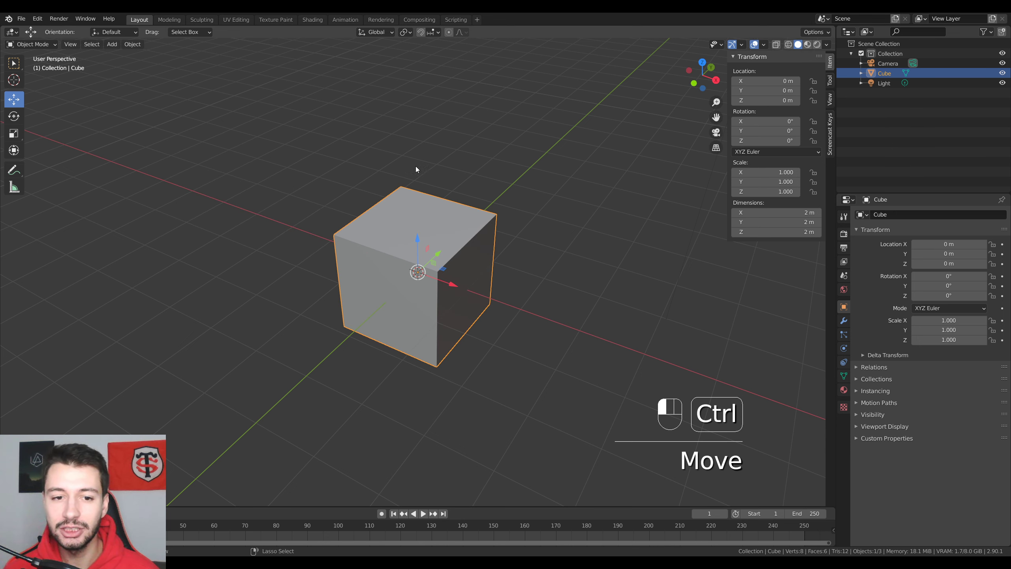
pyautogui.moveTo(418, 233)
pyautogui.mouseDown()
pyautogui.moveTo(414, 74)
pyautogui.moveTo(418, 243)
pyautogui.mouseUp()
pyautogui.moveTo(437, 282); pyautogui.dragTo(470, 278)
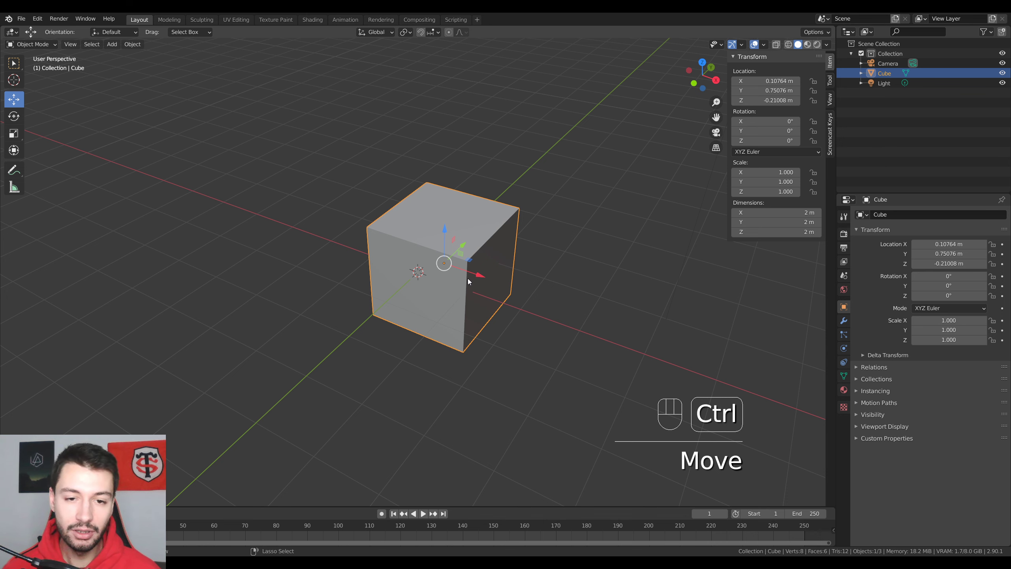
pyautogui.hotkey('ctrl', 'z')
pyautogui.hotkey('ctrl', 'z')
pyautogui.hotkey('ctrl', 'z')
pyautogui.hotkey('ctrl', 'z')
pyautogui.hotkey('ctrl', 'z')
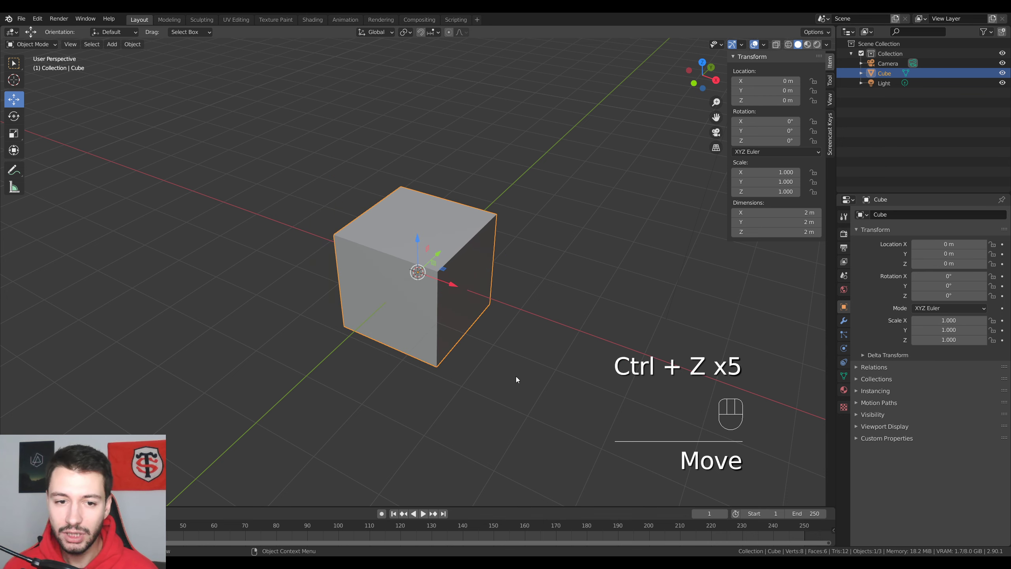
# Step: Inspect the cube's Move gizmo from several angles, try a move from its red X arrow, and undo it
pyautogui.moveTo(516, 379); pyautogui.dragTo(493, 399, button='middle')
pyautogui.scroll(3, 438, 381)
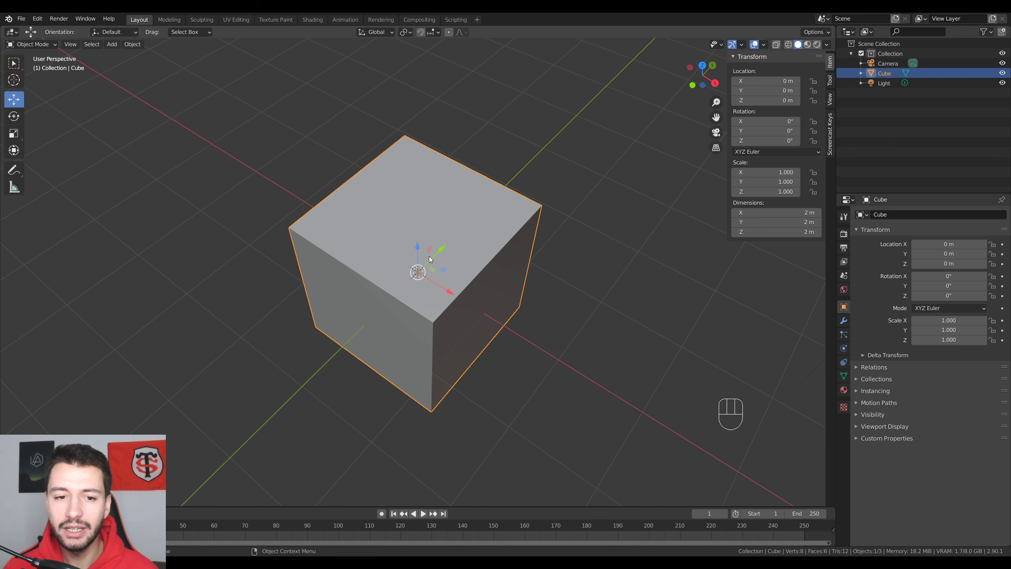
pyautogui.moveTo(440, 275); pyautogui.dragTo(445, 278, button='middle')
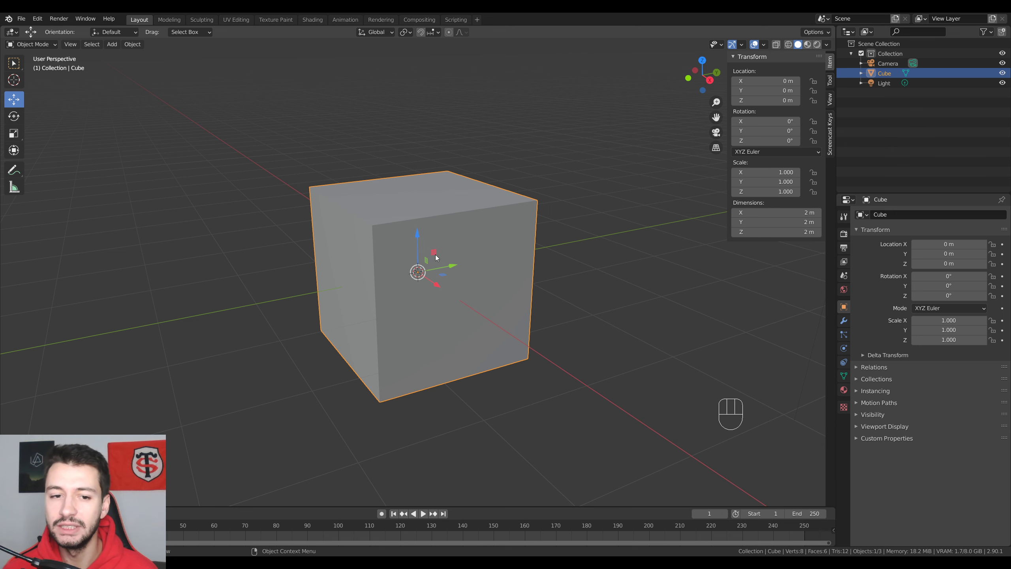
pyautogui.moveTo(436, 256); pyautogui.dragTo(442, 252, button='middle')
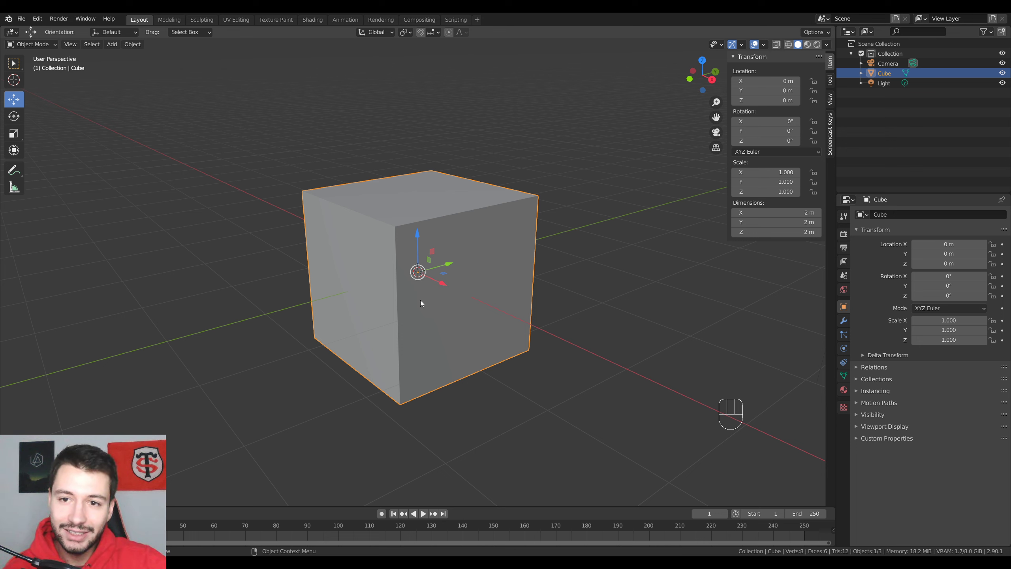
pyautogui.scroll(-3, 403, 320)
pyautogui.moveTo(472, 308); pyautogui.dragTo(484, 282, button='middle')
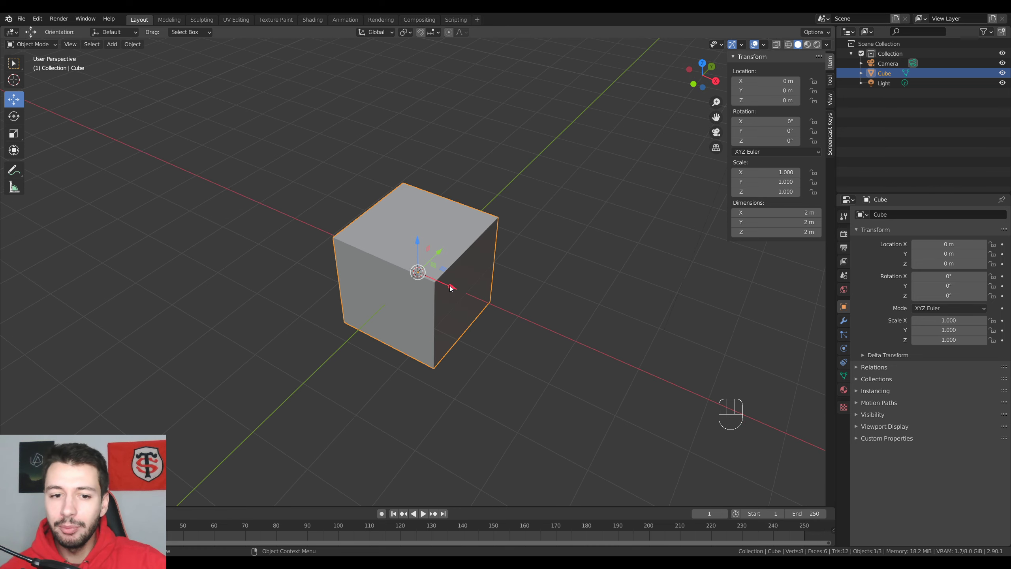
pyautogui.moveTo(451, 288); pyautogui.dragTo(422, 319)
pyautogui.hotkey('ctrl', 'z')
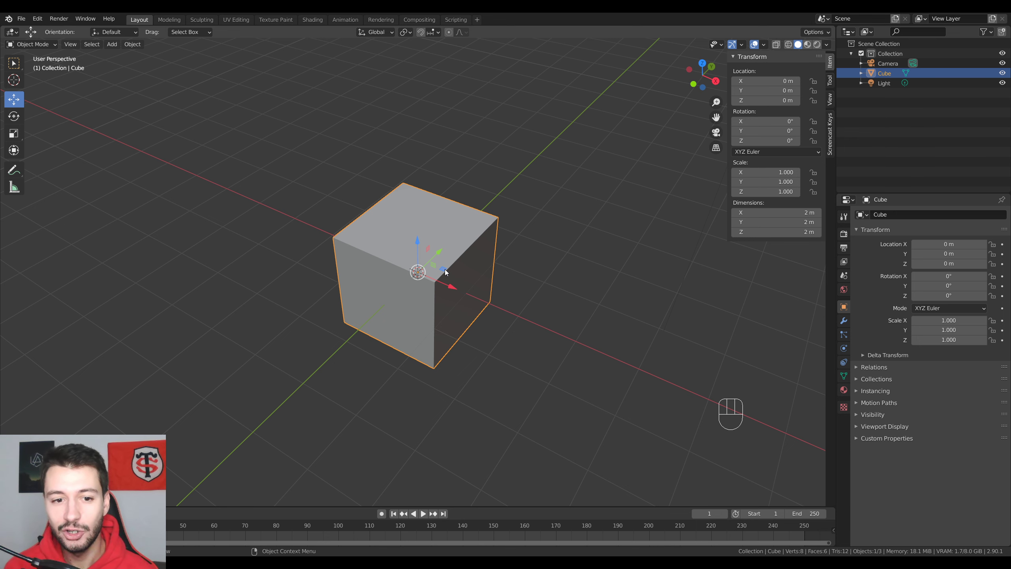
# Step: Add a plane at the world origin and scale it up about 20 times as a large ground
pyautogui.scroll(-4, 486, 262)
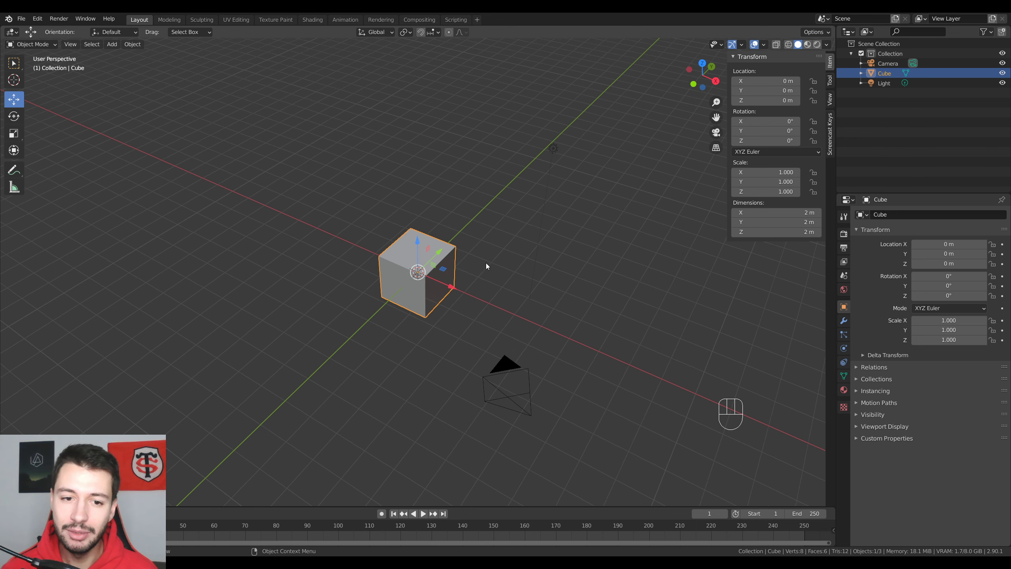
pyautogui.moveTo(498, 324); pyautogui.dragTo(493, 295, button='middle')
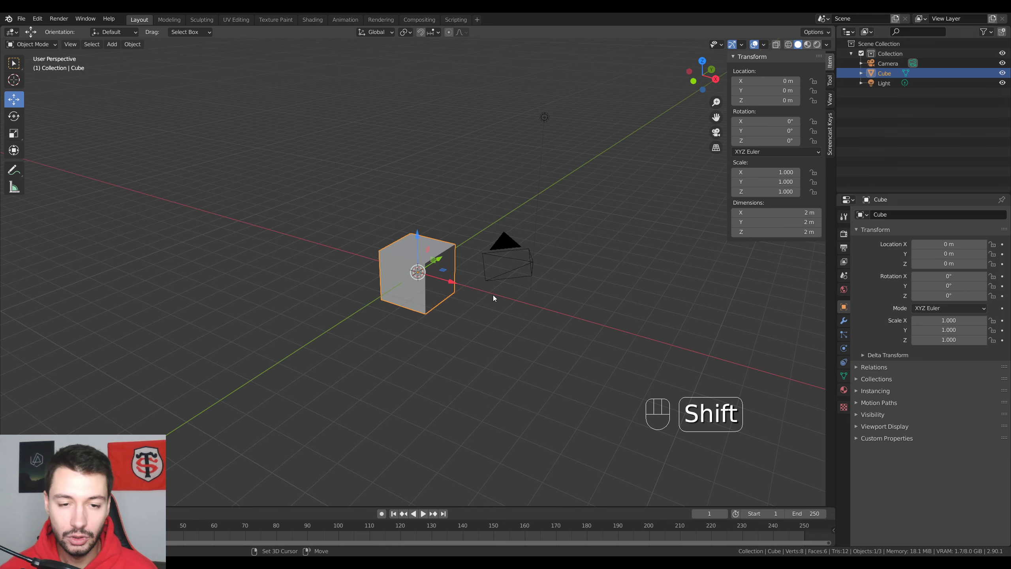
pyautogui.hotkey('shift', 'a')
pyautogui.click(536, 297)
pyautogui.press('s')
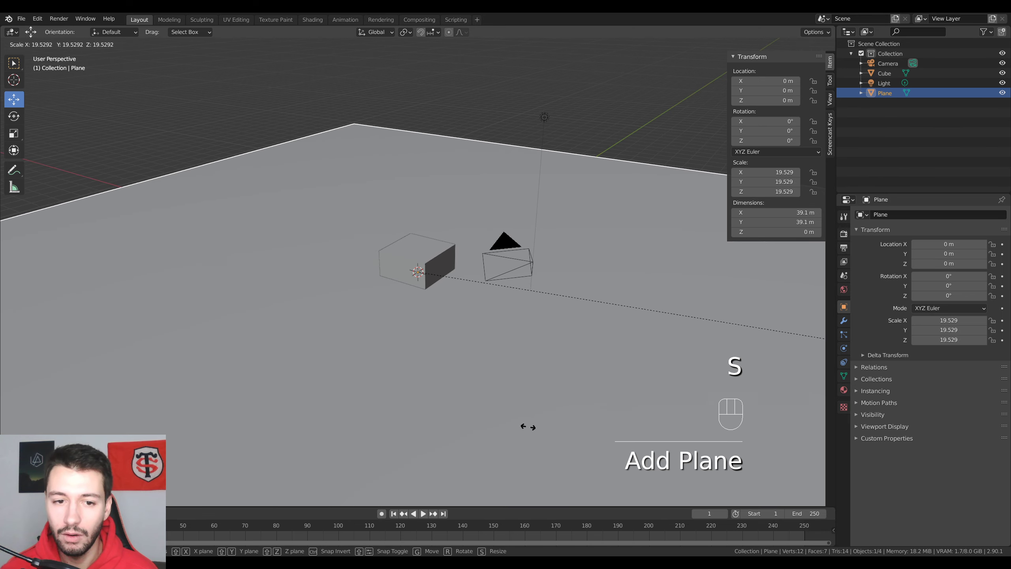
pyautogui.click(379, 334)
# Step: Raise the cube along the Z axis to about 1.01 m so that it rests on the plane
pyautogui.click(437, 243)
pyautogui.scroll(3, 474, 324)
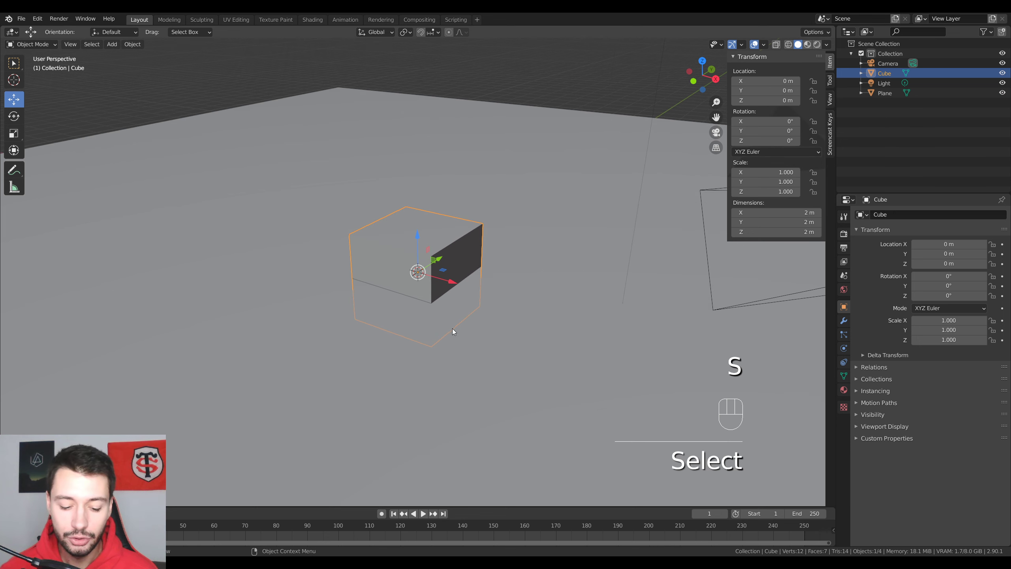
pyautogui.moveTo(415, 238); pyautogui.dragTo(415, 187)
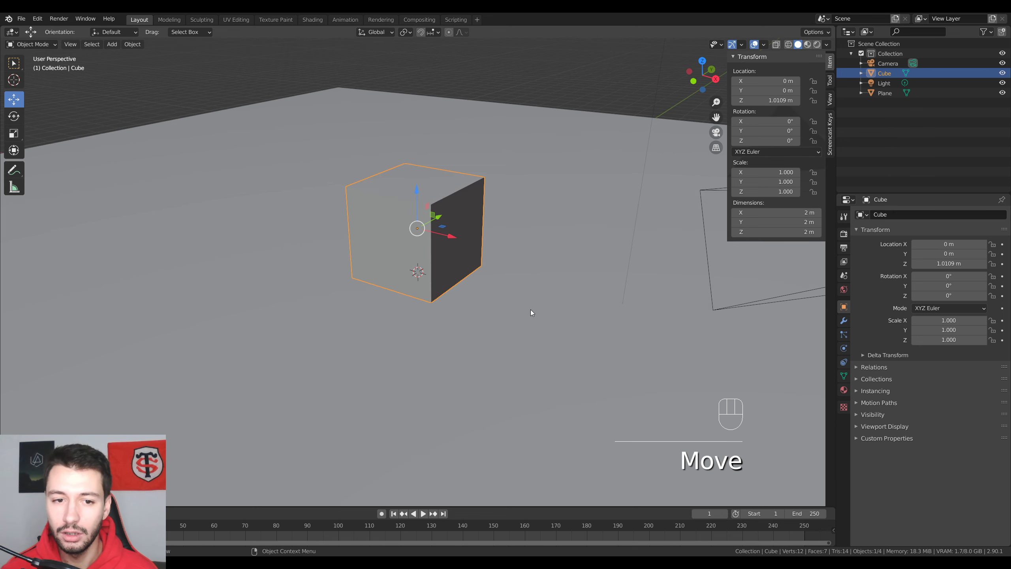
# Step: Try moving the cube with the gizmo, first along X and then across the ground, to about X 0.37 m and Y -2.18 m
pyautogui.moveTo(452, 236); pyautogui.dragTo(434, 257)
pyautogui.hotkey('ctrl', 'z')
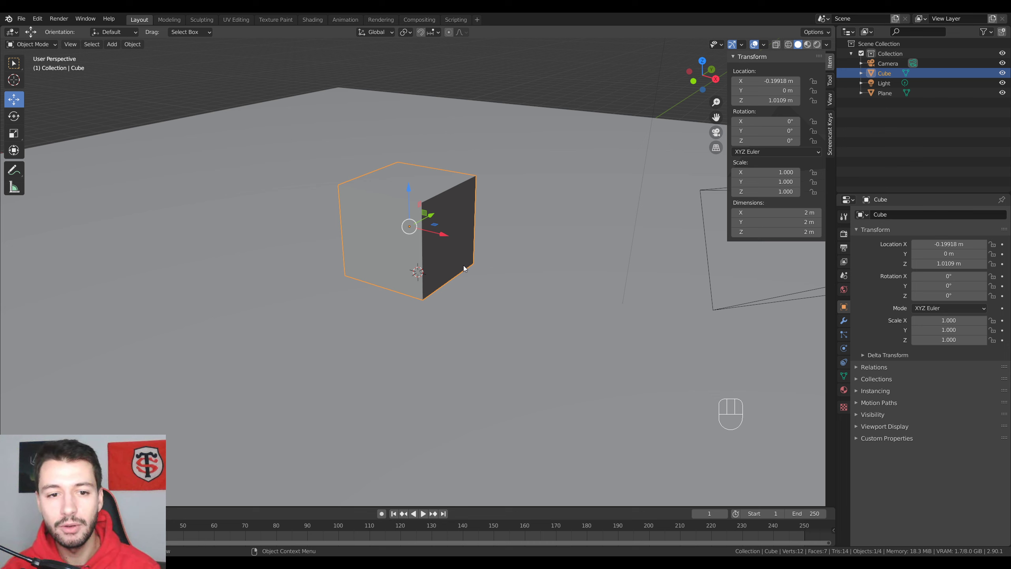
pyautogui.moveTo(444, 235); pyautogui.dragTo(399, 269)
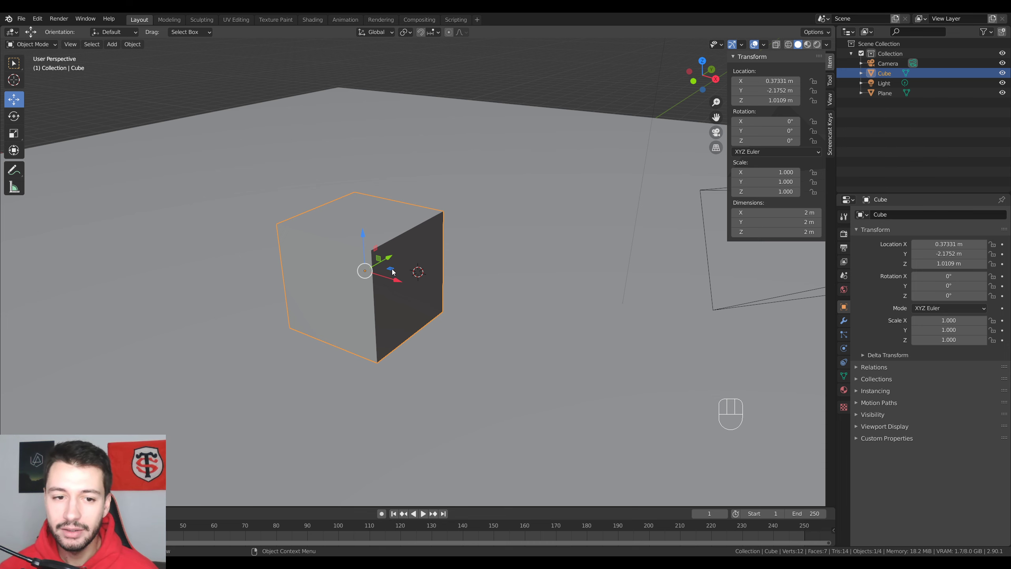
# Step: Slide the cube across the ground with the gizmo's plane handle to about X -0.13 m and Y -1.36 m
pyautogui.scroll(2, 389, 270)
pyautogui.keyDown('shift'); pyautogui.moveTo(388, 270); pyautogui.dragTo(440, 264, button='middle'); pyautogui.keyUp('shift')
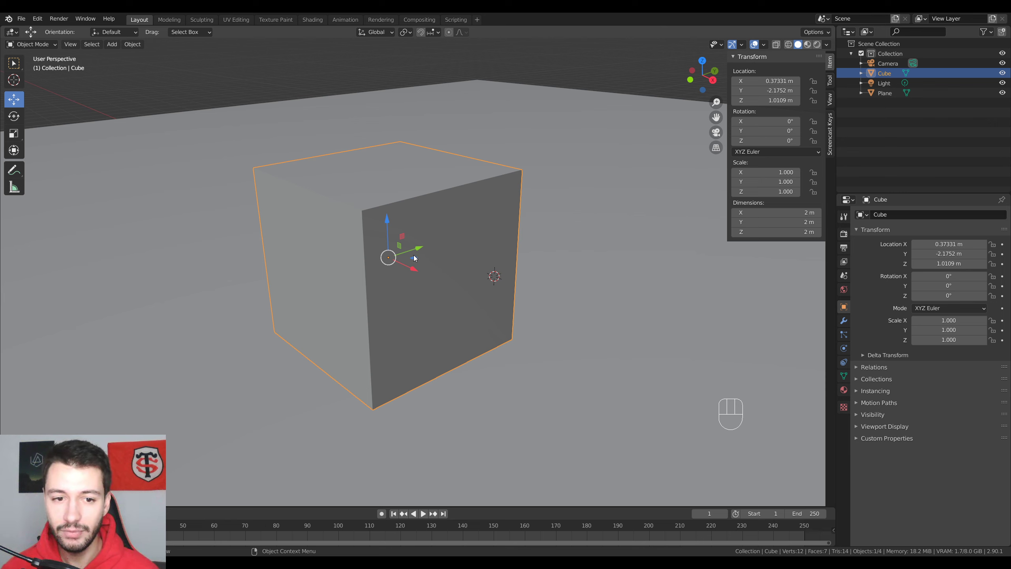
pyautogui.moveTo(414, 257); pyautogui.dragTo(395, 259)
pyautogui.moveTo(372, 252); pyautogui.dragTo(424, 237)
# Step: Move the cube with the gizmo's plane handles to about X -0.39 m, Y -1.48 m and Z 1.75 m
pyautogui.moveTo(477, 345); pyautogui.dragTo(358, 303, button='middle')
pyautogui.moveTo(366, 241); pyautogui.dragTo(350, 243, button='middle')
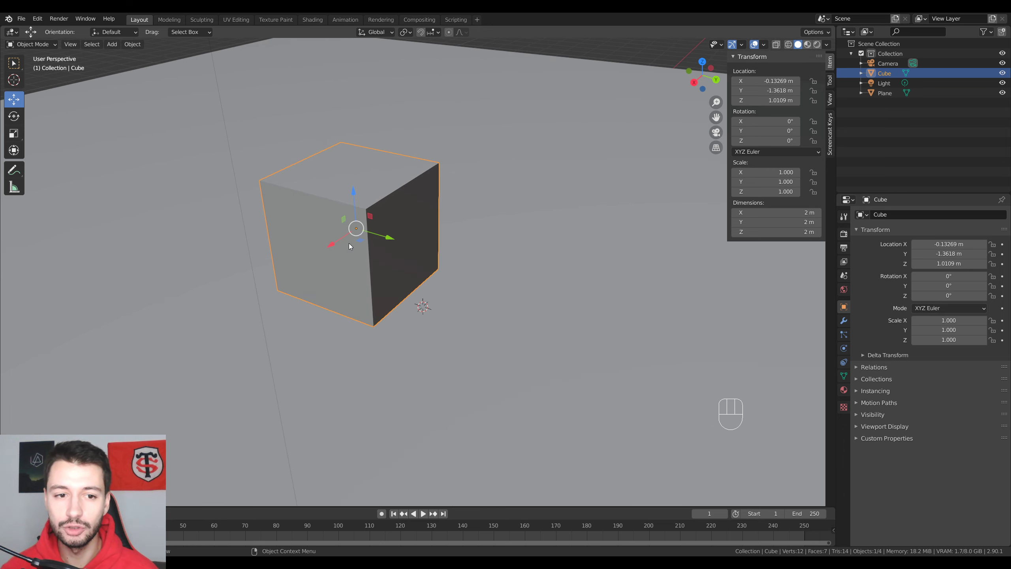
pyautogui.moveTo(346, 218); pyautogui.dragTo(369, 165)
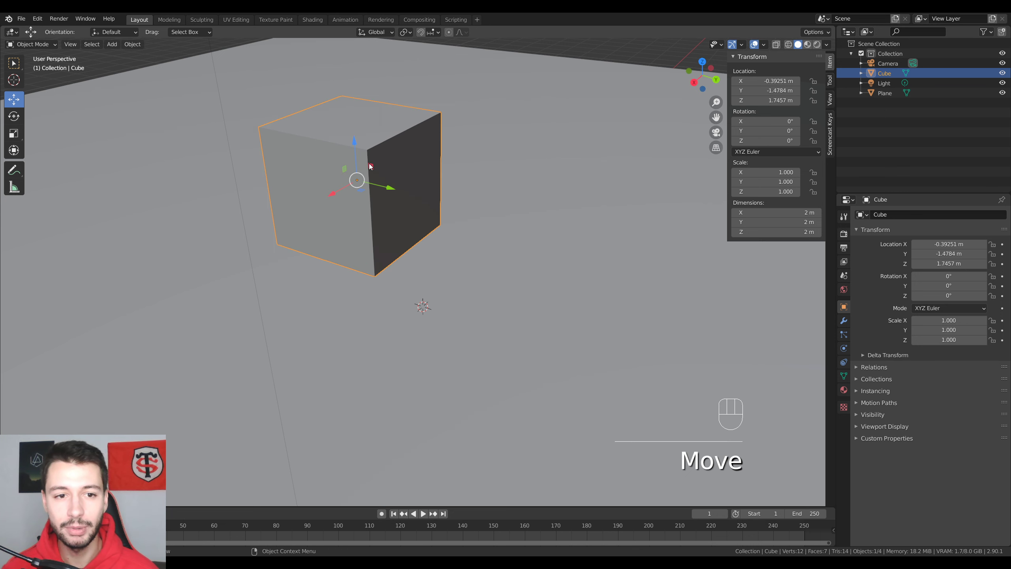
# Step: Reset the cube's location to the origin and raise it along Z to about 0.99 m above the plane's centre
pyautogui.moveTo(486, 250); pyautogui.dragTo(512, 234, button='middle')
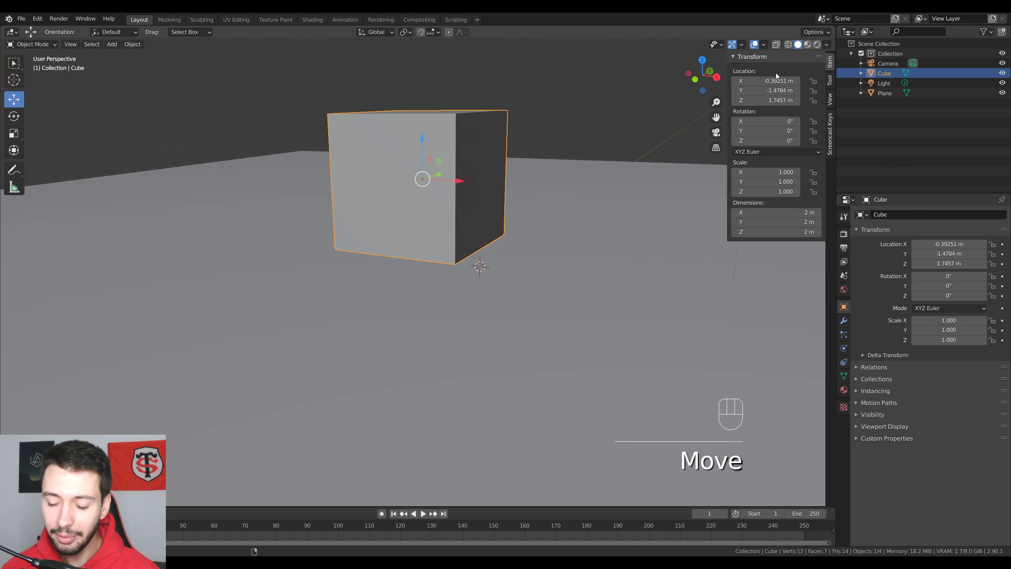
pyautogui.press('BackSpace')
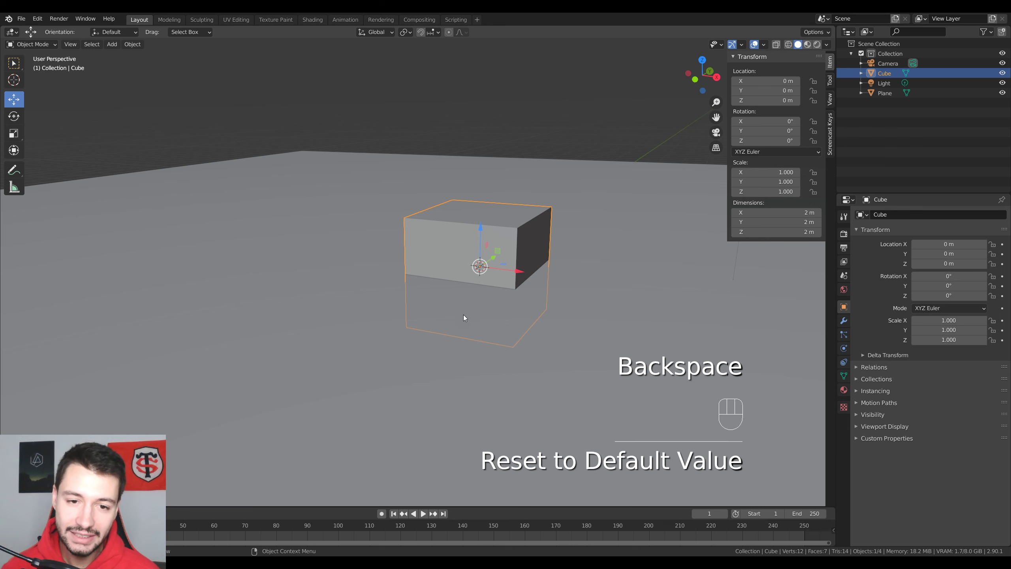
pyautogui.moveTo(481, 231); pyautogui.dragTo(483, 176)
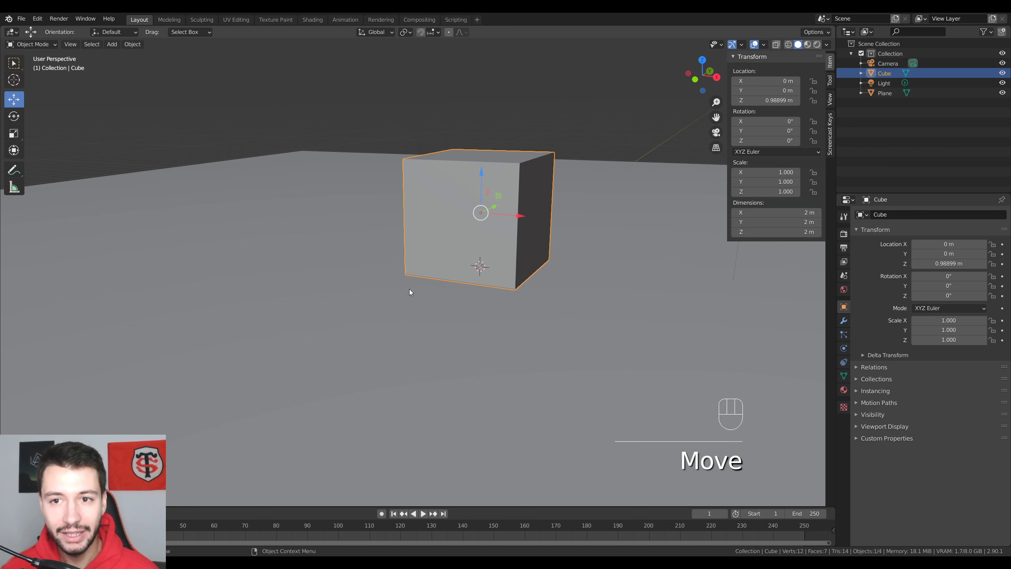
# Step: Try moving the cube freely and constrained in turn to the global X, Y and Z axes, and cancel the move
pyautogui.press('g')
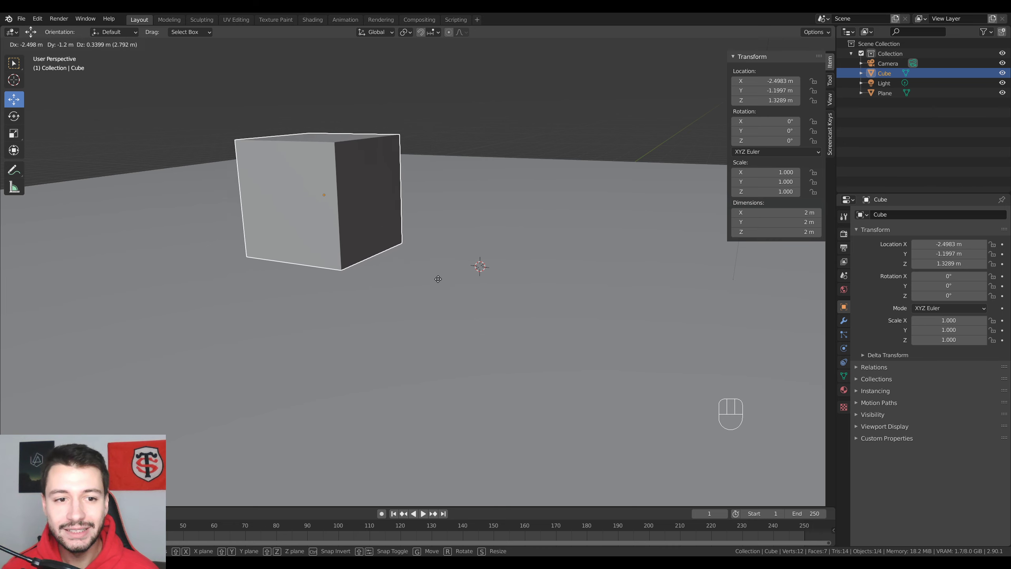
pyautogui.press('x')
pyautogui.press('z')
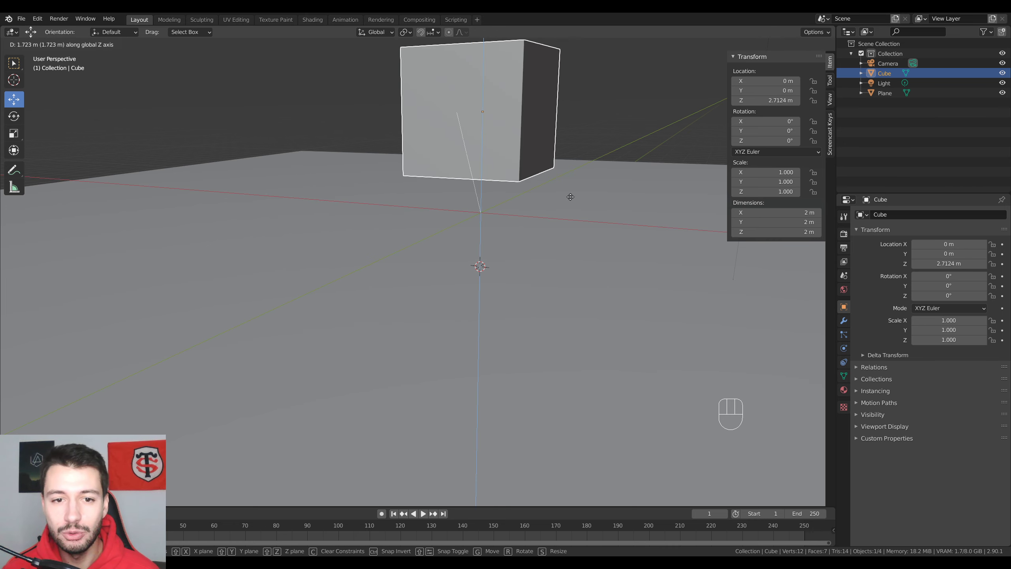
pyautogui.press('y')
pyautogui.press('x')
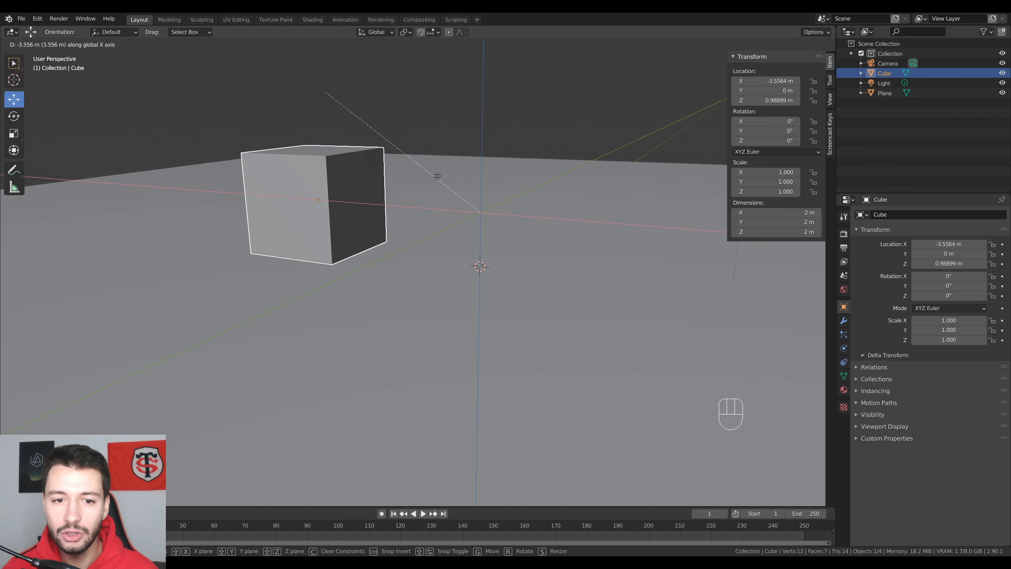
pyautogui.press('z')
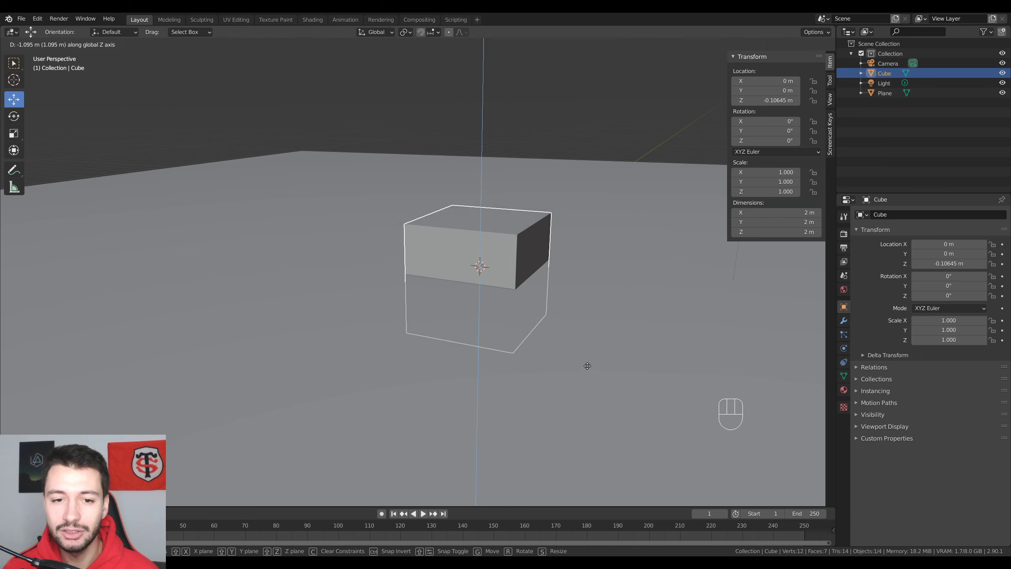
pyautogui.press('y')
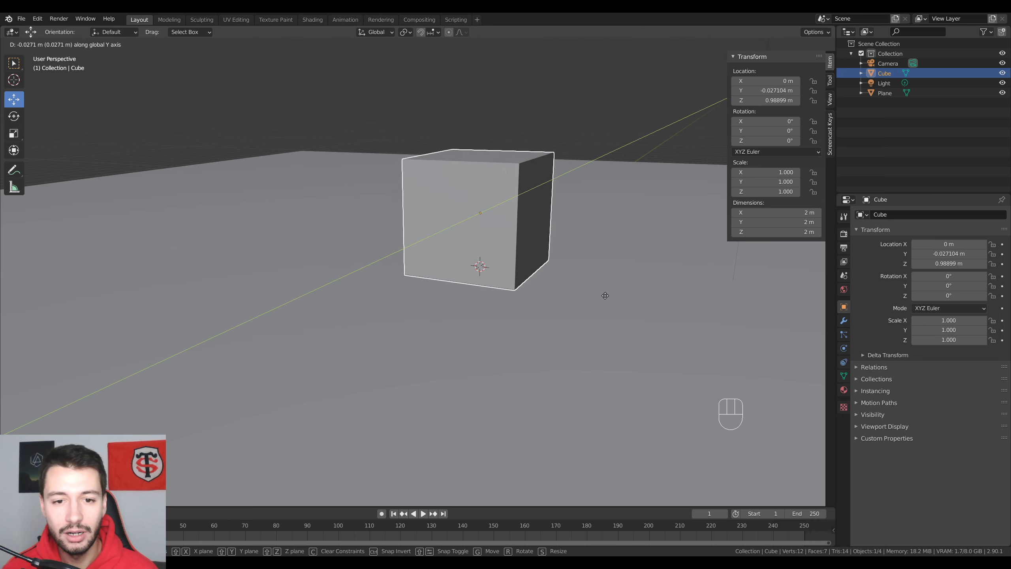
pyautogui.rightClick(556, 322)
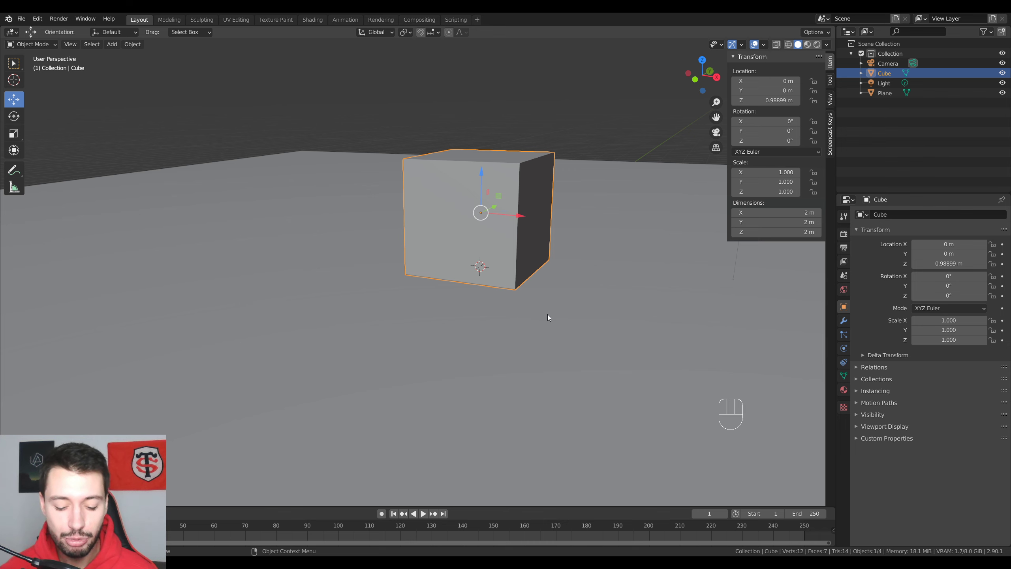
# Step: Repeat the axis-constrained move of the cube in the order X, Y, Z, and cancel it
pyautogui.press('g')
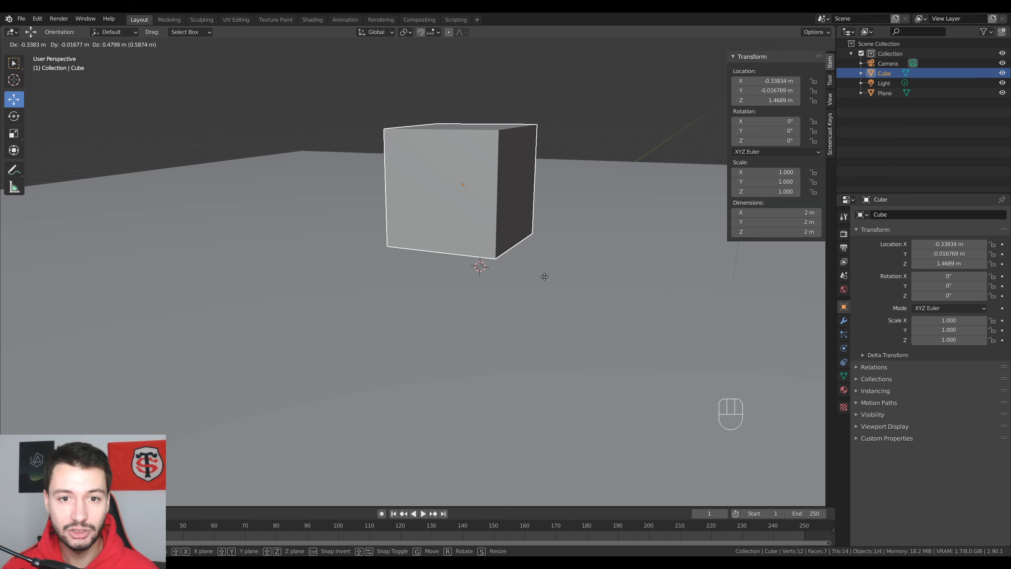
pyautogui.press('x')
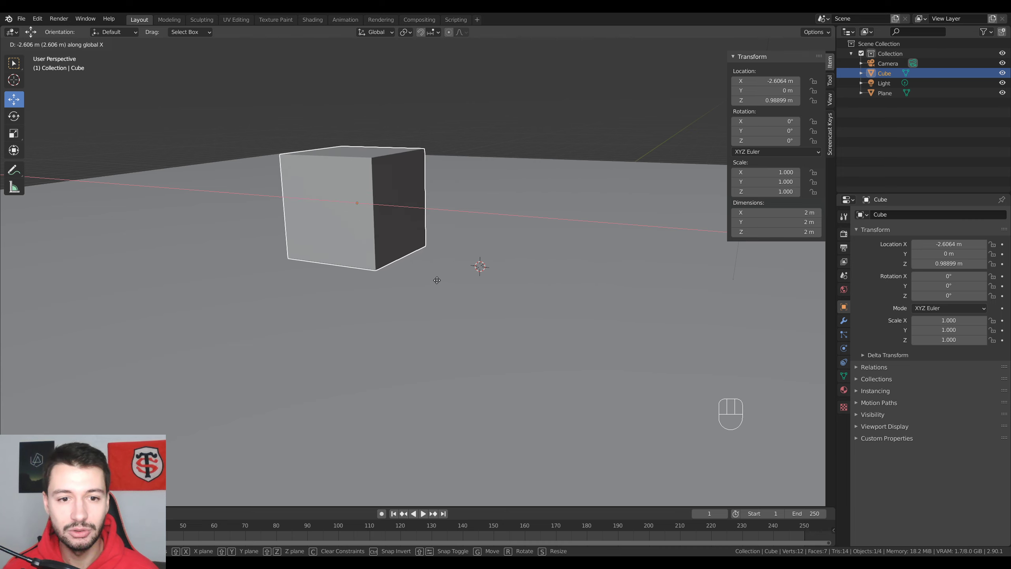
pyautogui.press('y')
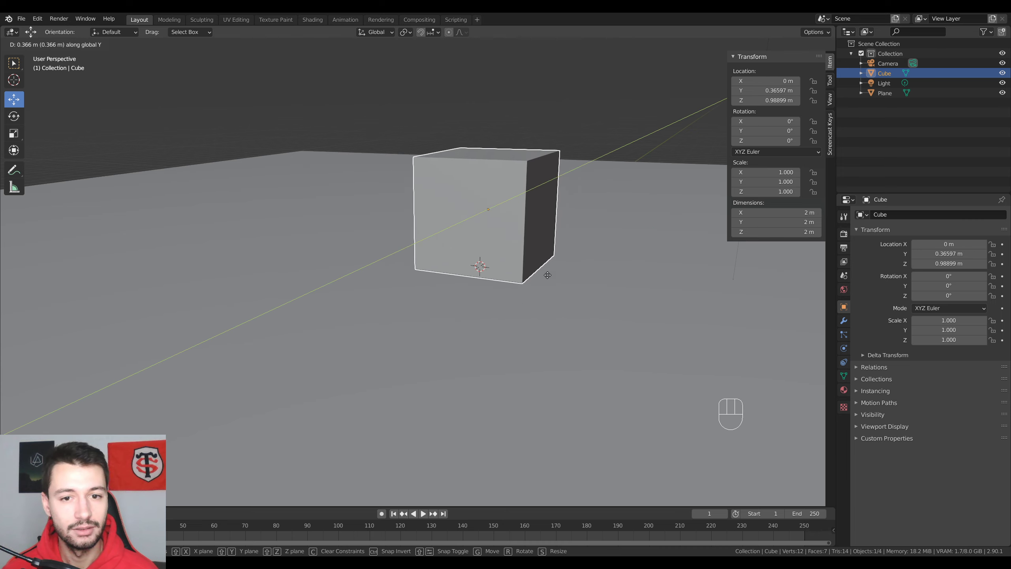
pyautogui.press('z')
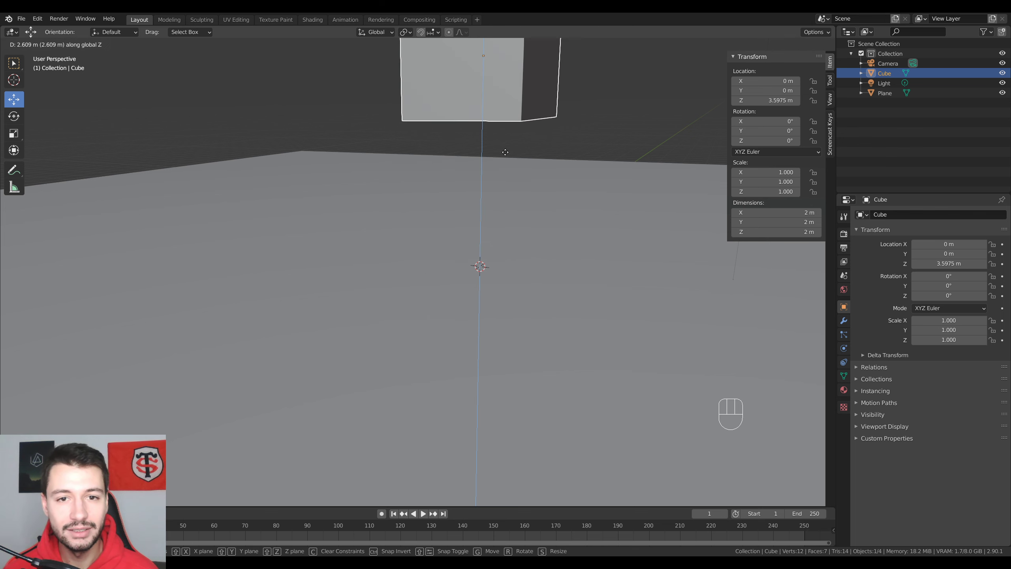
pyautogui.rightClick(517, 211)
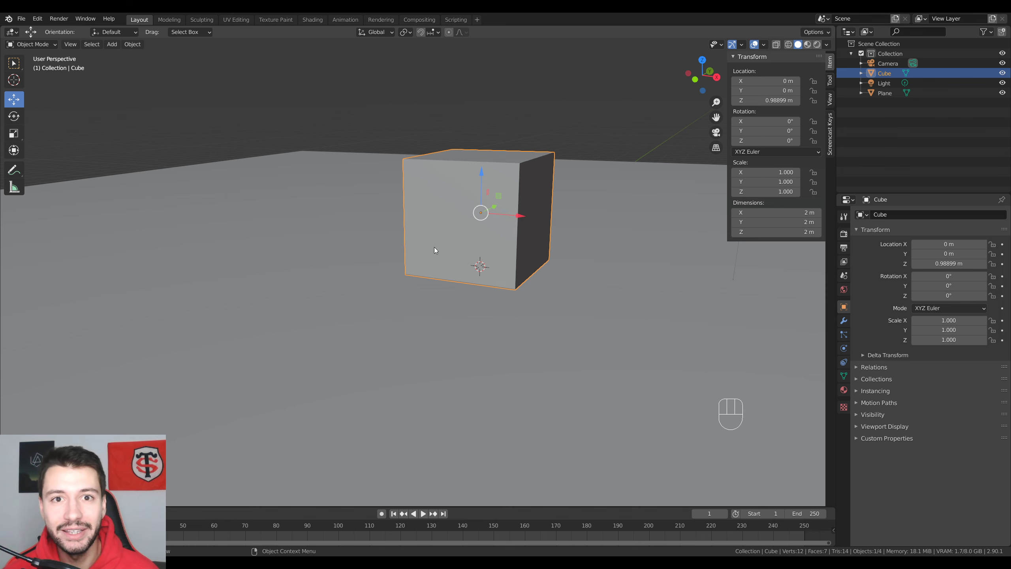
# Step: Try moving the cube parallel to the ground with the global Z axis locked, and cancel the move
pyautogui.moveTo(521, 234)
pyautogui.mouseDown(button='middle')
pyautogui.moveTo(480, 233)
pyautogui.moveTo(504, 231)
pyautogui.mouseUp(button='middle')
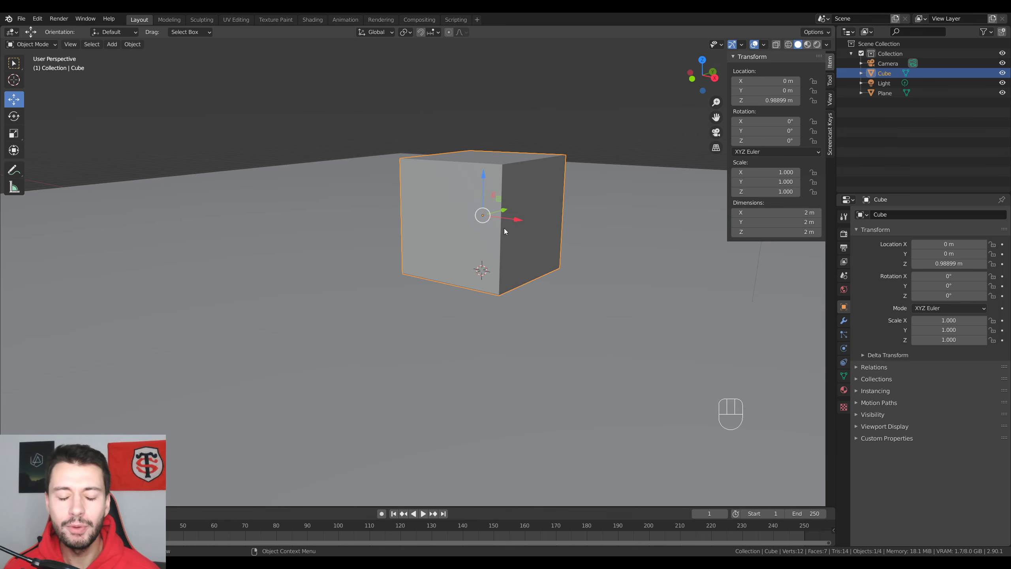
pyautogui.moveTo(490, 303); pyautogui.dragTo(510, 318, button='middle')
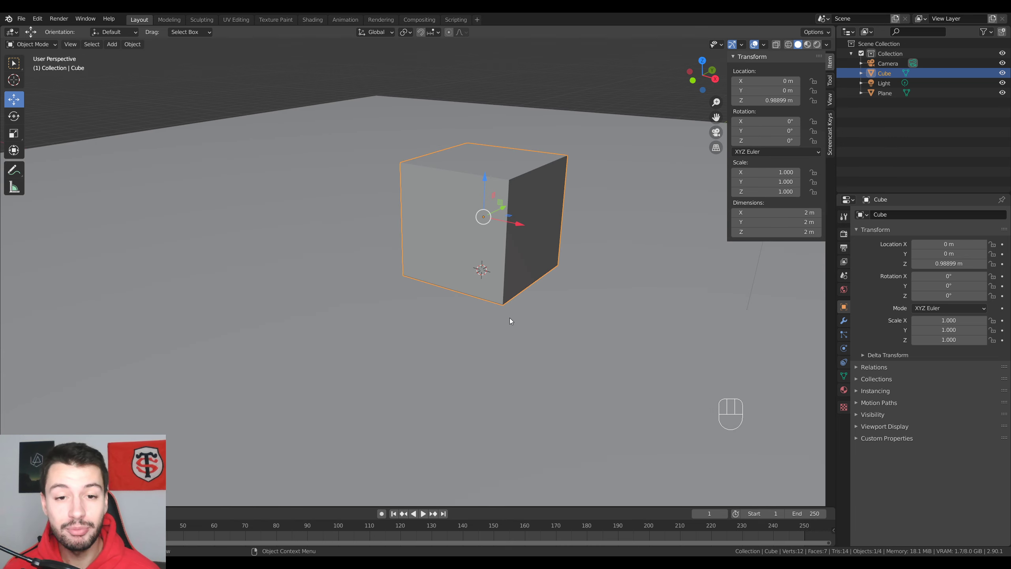
pyautogui.press('g')
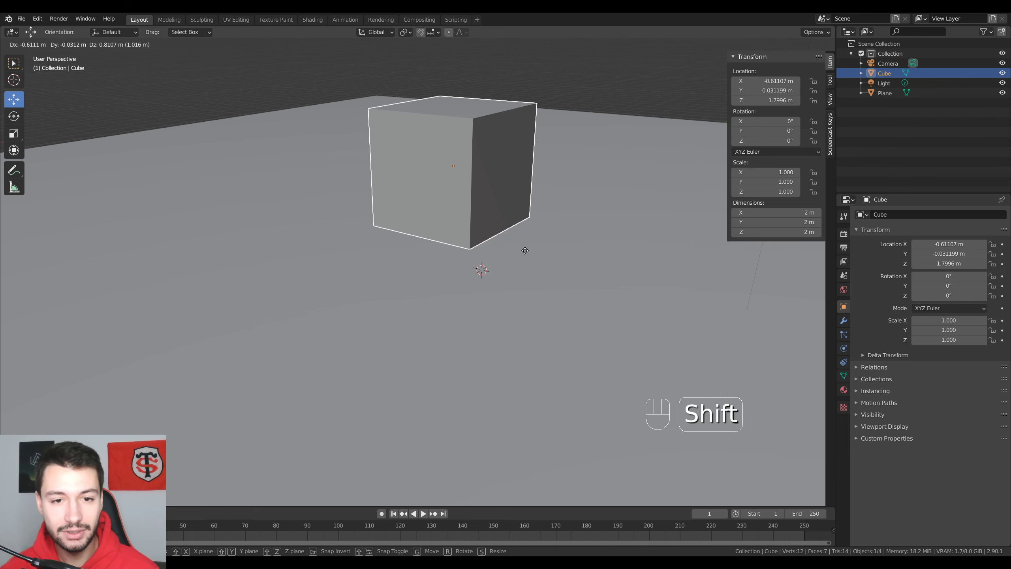
pyautogui.hotkey('shift', 'z')
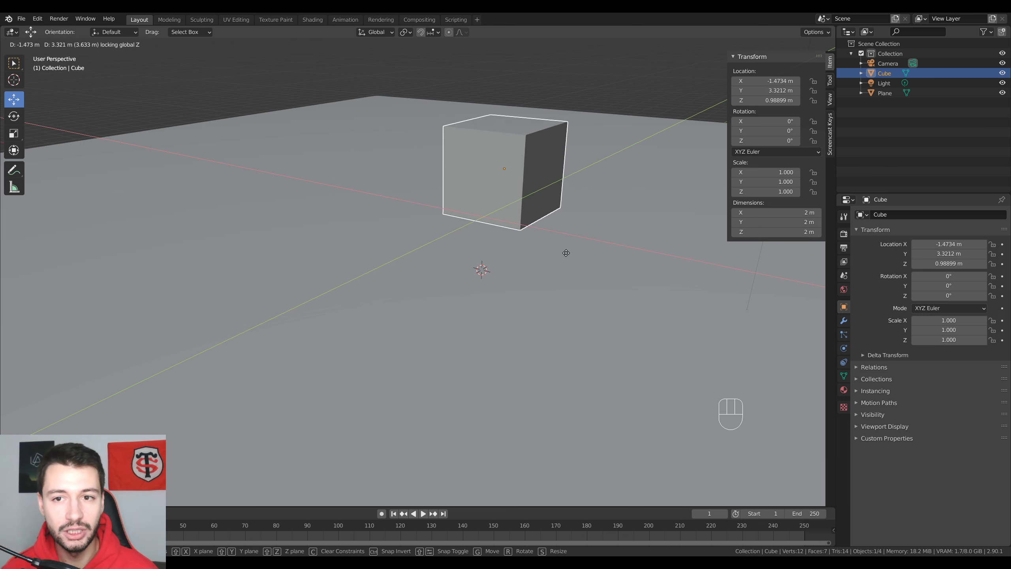
pyautogui.click(545, 289)
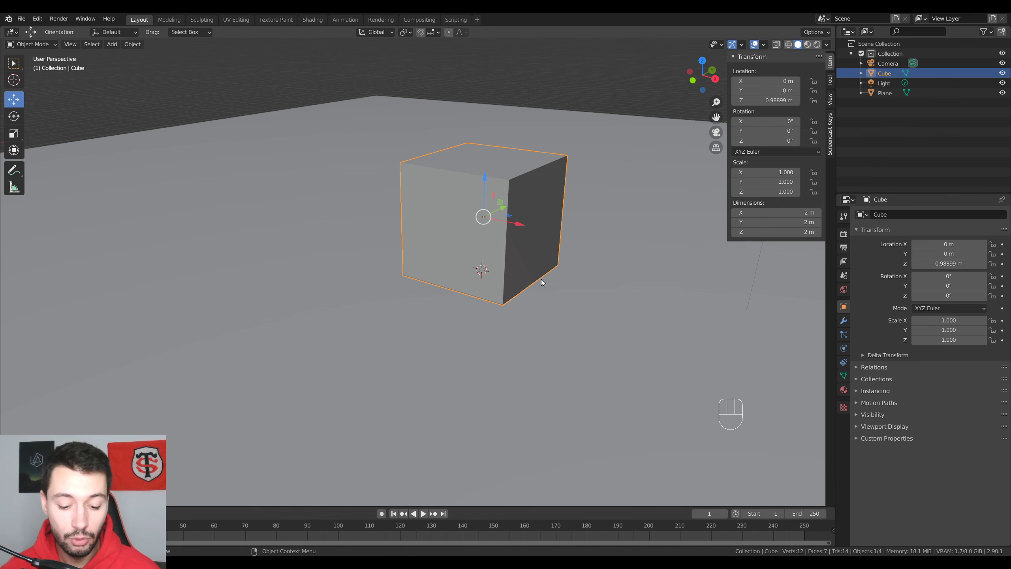
# Step: Try moving the cube in the XZ plane with the global Y axis locked, and cancel the move
pyautogui.press('g')
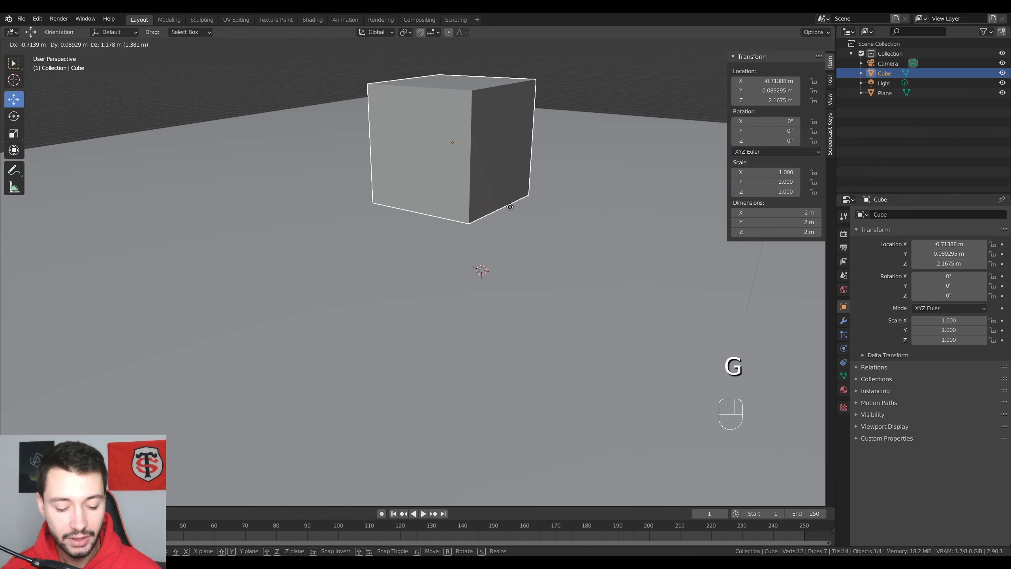
pyautogui.keyDown('shift'); pyautogui.middleClick(510, 206); pyautogui.keyUp('shift')
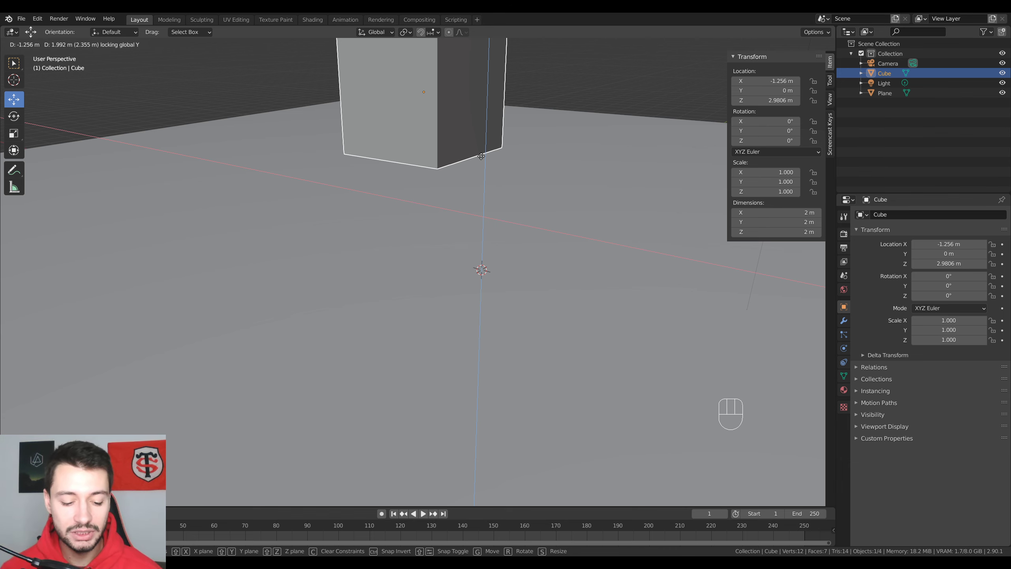
pyautogui.rightClick(481, 156)
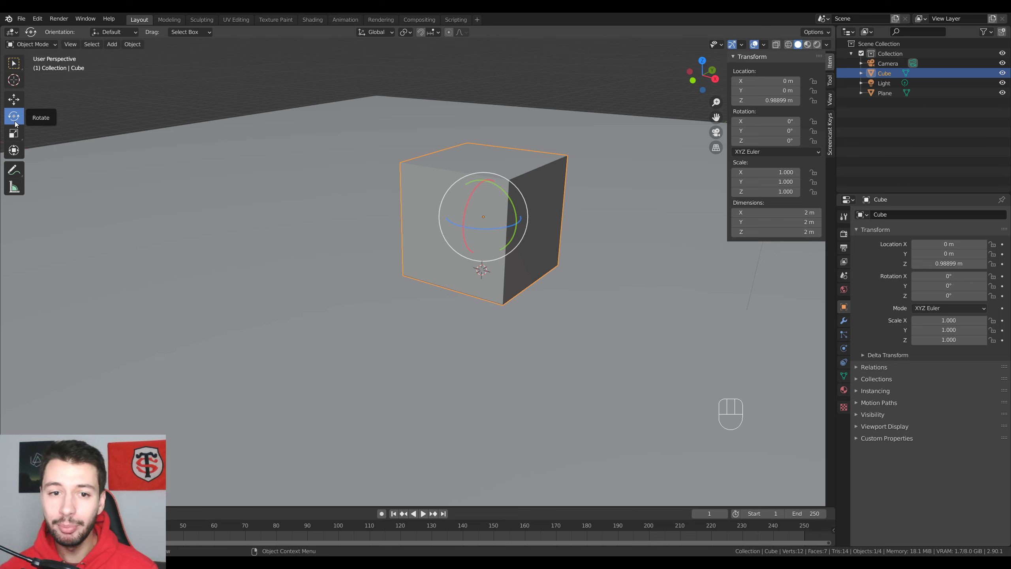
# Step: Try rotating the cube about its Y axis with the Rotate gizmo, including finely controlled rotation, and undo it
pyautogui.moveTo(575, 219); pyautogui.dragTo(557, 208, button='middle')
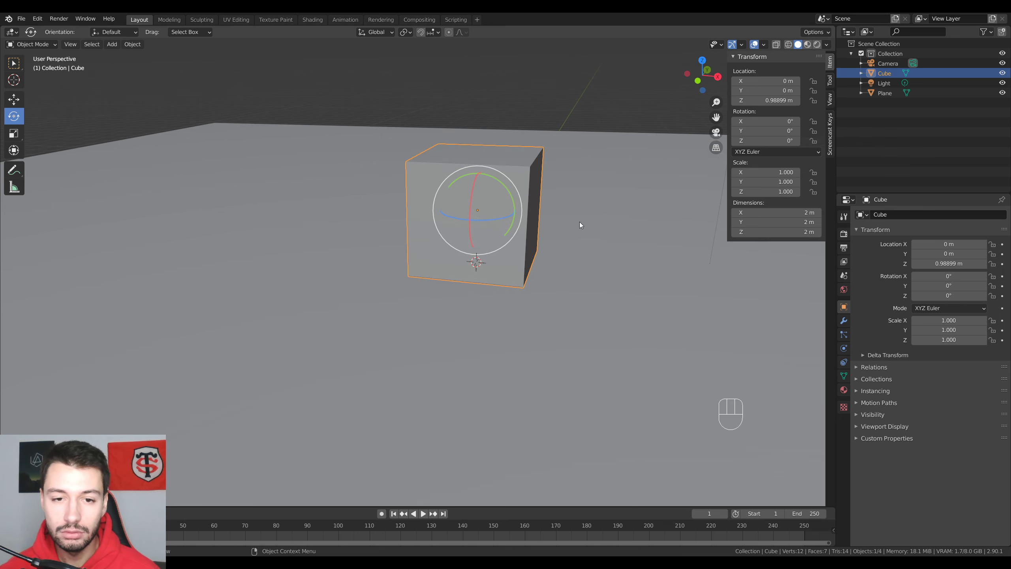
pyautogui.moveTo(498, 181)
pyautogui.mouseDown()
pyautogui.moveTo(517, 211)
pyautogui.moveTo(506, 174)
pyautogui.moveTo(432, 183)
pyautogui.moveTo(528, 222)
pyautogui.moveTo(426, 182)
pyautogui.moveTo(510, 199)
pyautogui.moveTo(506, 169)
pyautogui.moveTo(446, 163)
pyautogui.moveTo(490, 158)
pyautogui.moveTo(517, 176)
pyautogui.moveTo(516, 205)
pyautogui.moveTo(481, 170)
pyautogui.moveTo(497, 182)
pyautogui.moveTo(462, 172)
pyautogui.moveTo(509, 179)
pyautogui.mouseUp()
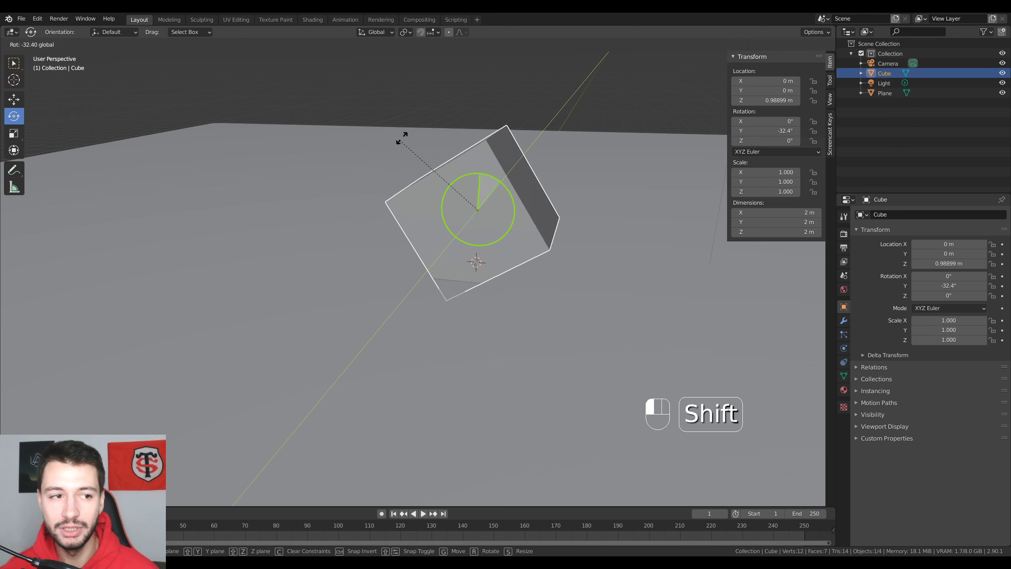
pyautogui.keyDown('shift'); pyautogui.moveTo(568, 195); pyautogui.dragTo(571, 231); pyautogui.keyUp('shift')
pyautogui.hotkey('ctrl', 'z')
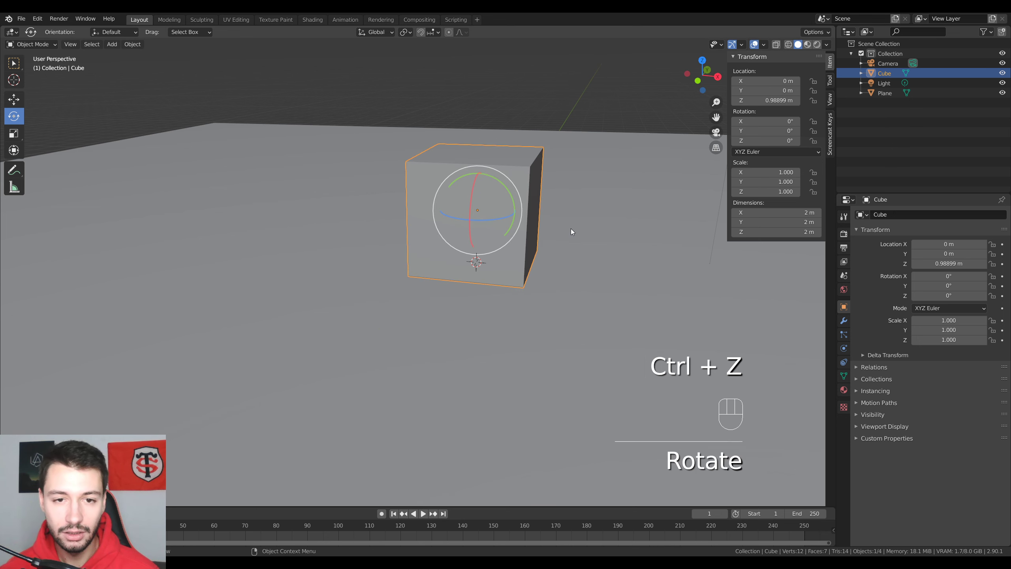
# Step: Try rotating the cube constrained in turn to the global X, Y and Z axes, and cancel the rotation
pyautogui.press('r')
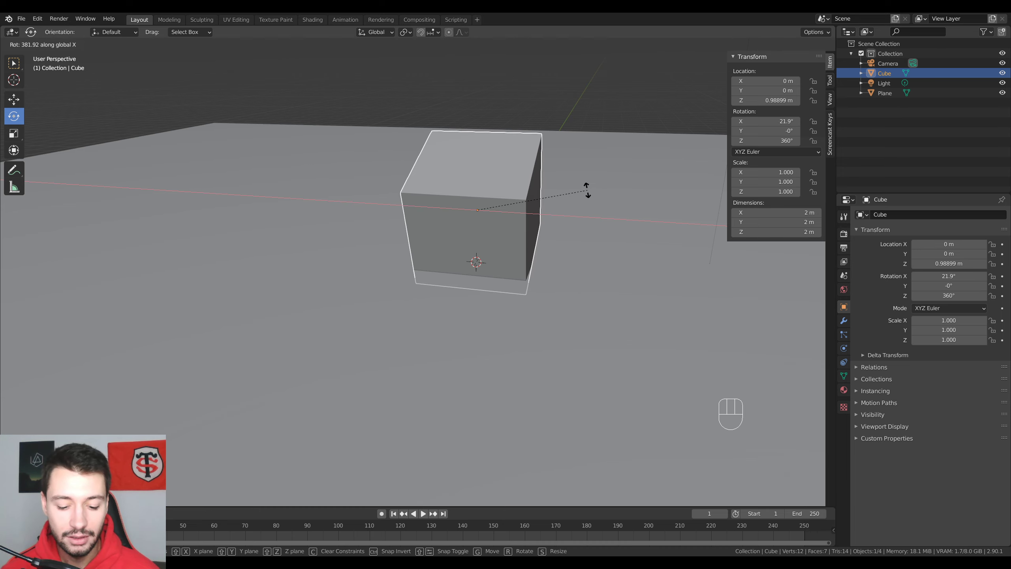
pyautogui.press('y')
pyautogui.press('z')
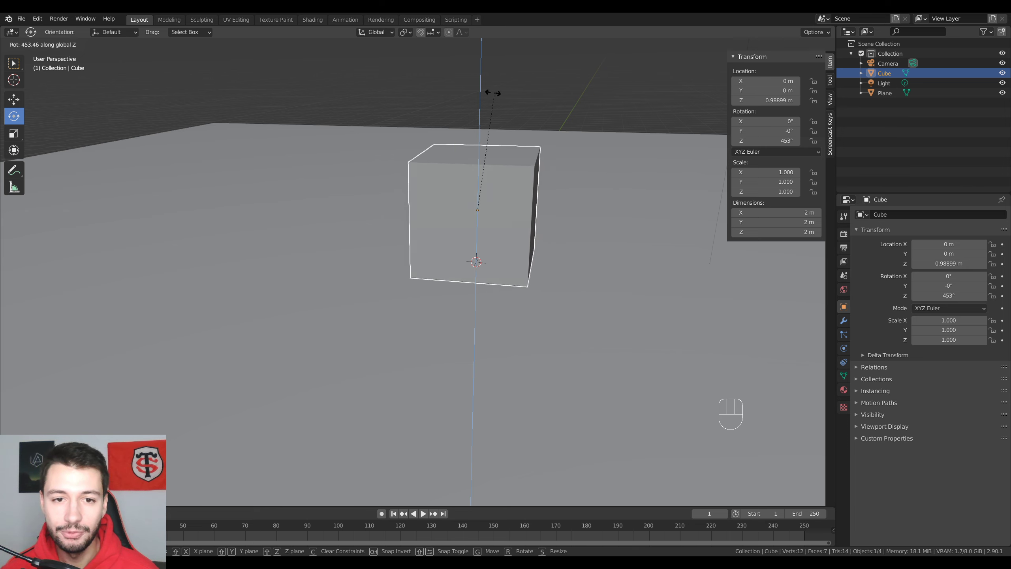
pyautogui.rightClick(575, 144)
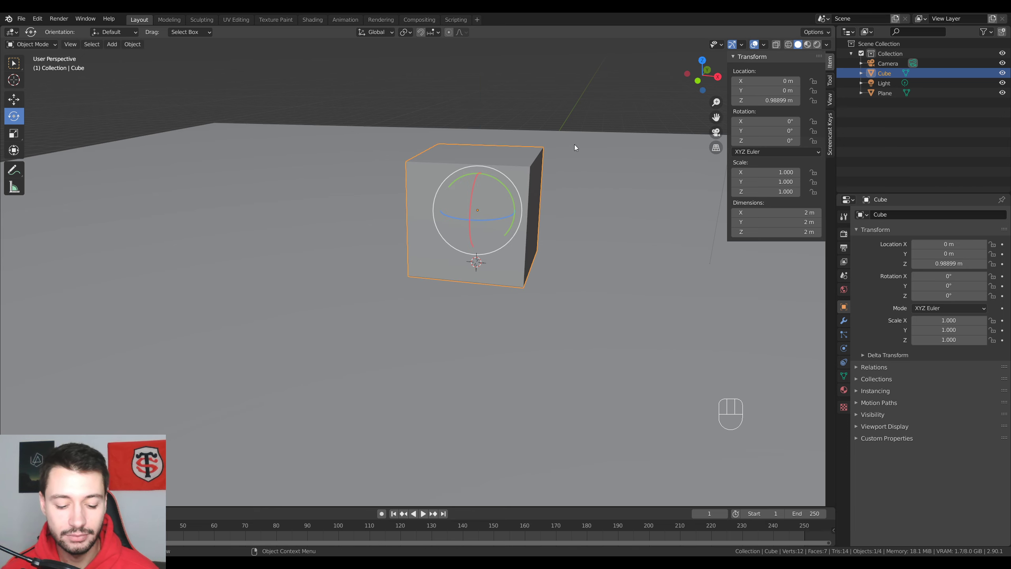
# Step: Try rotating the cube with the Z axis locked, alternating between global and local orientation, and cancel the rotation
pyautogui.press('r')
pyautogui.hotkey('shift', 'z')
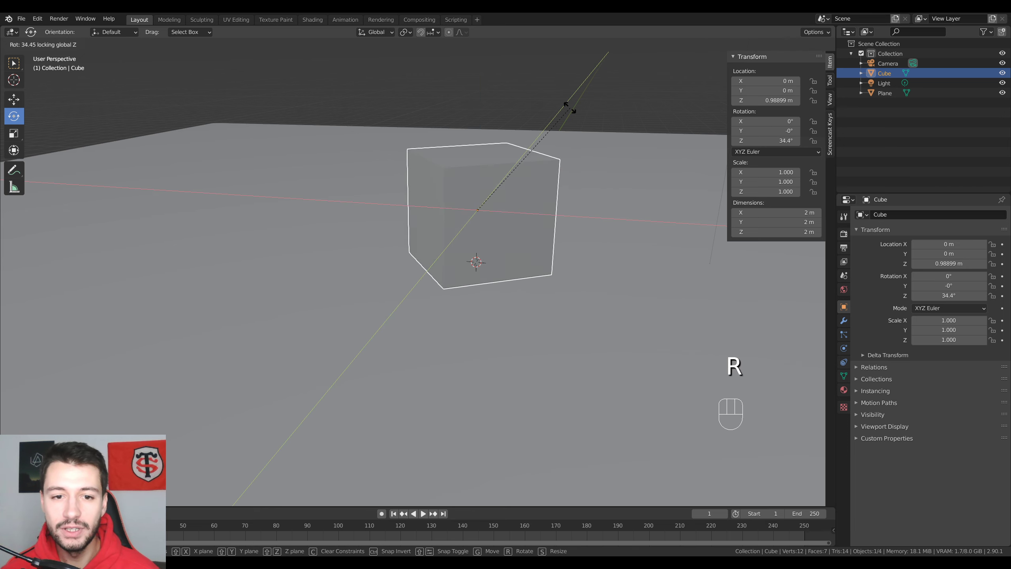
pyautogui.hotkey('shift', 'z')
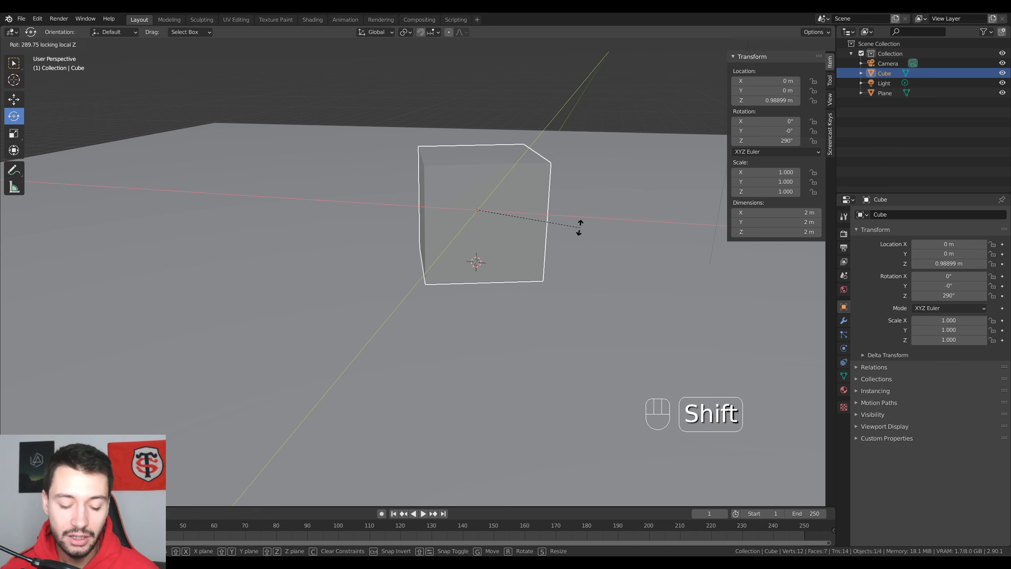
pyautogui.hotkey('shift', 'z')
pyautogui.hotkey('shift', 'z')
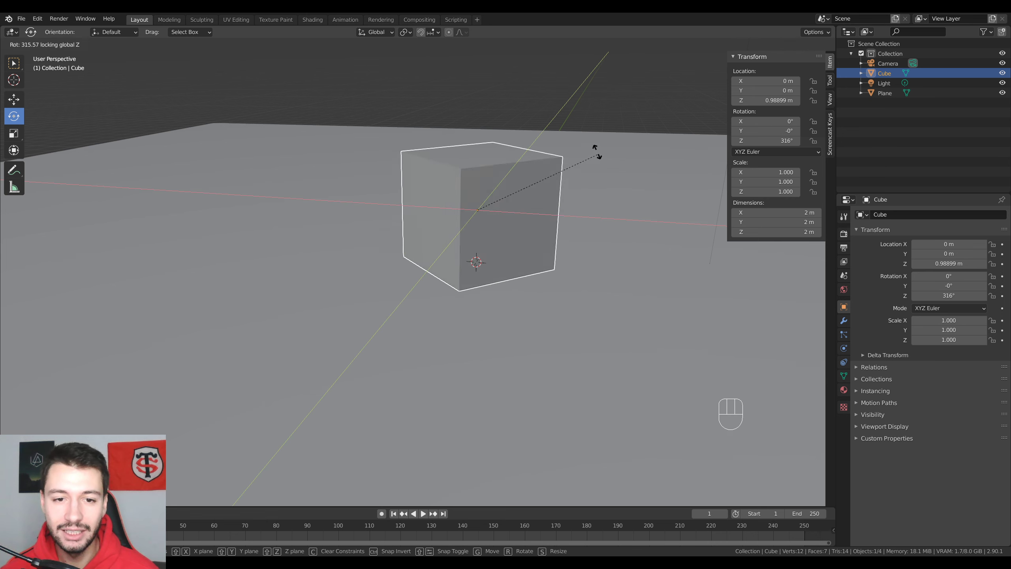
pyautogui.rightClick(502, 238)
# Step: Try rotating the cube freely and constrained to the global X, Y and Z axes, and cancel the rotation
pyautogui.press('r')
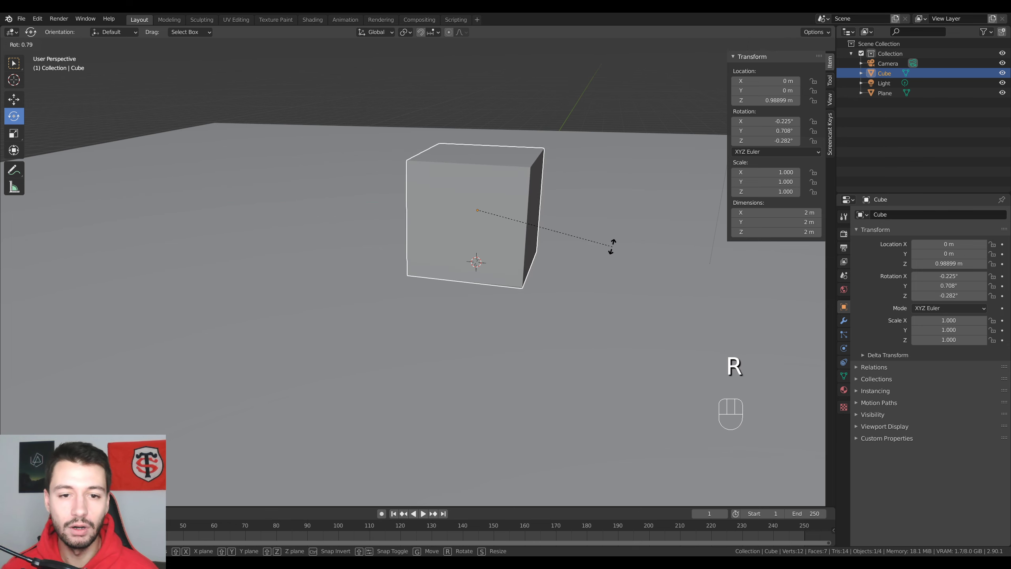
pyautogui.press('x')
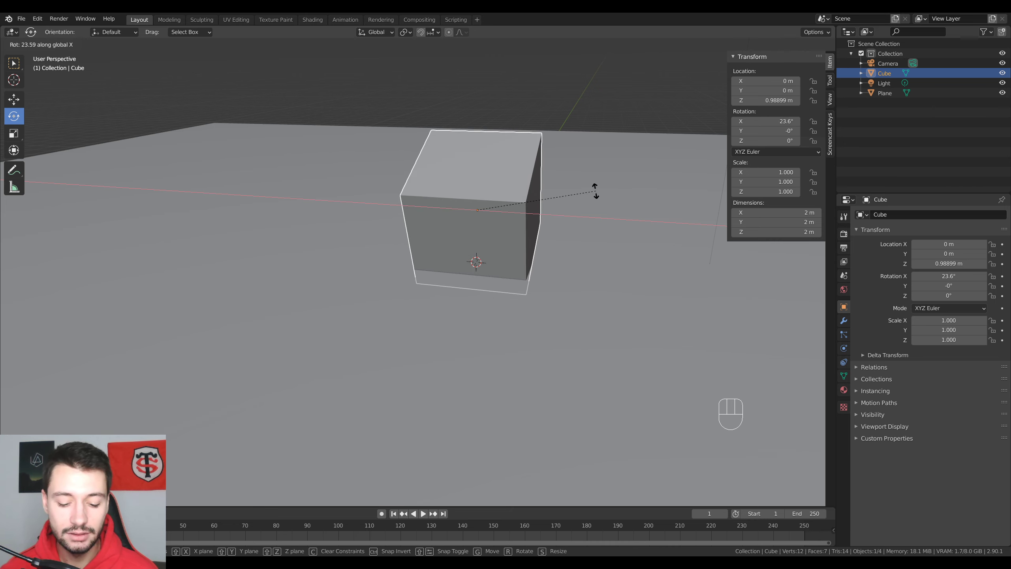
pyautogui.press('y')
pyautogui.press('z')
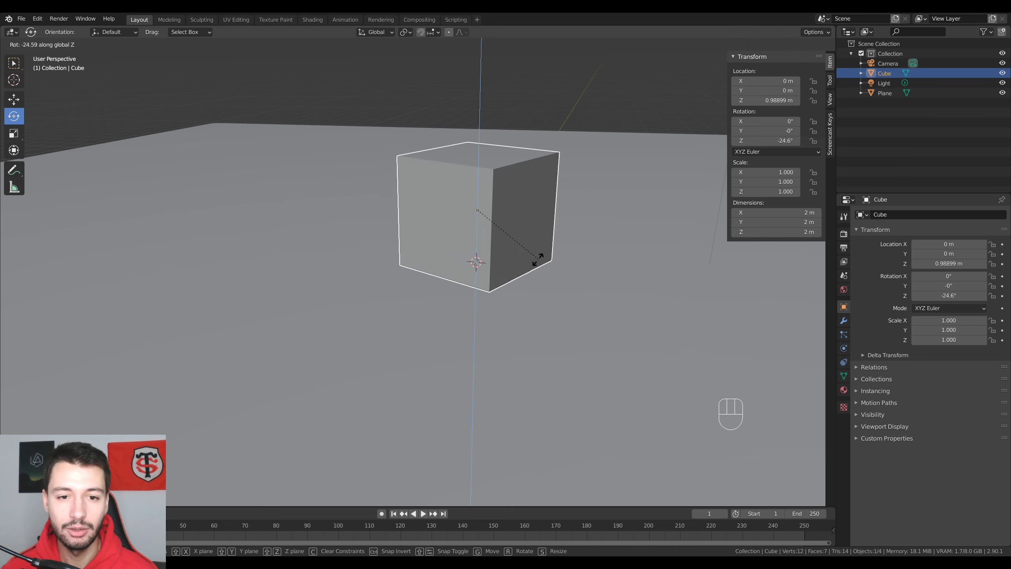
pyautogui.rightClick(601, 226)
# Step: Delete the ground plane beneath the cube
pyautogui.moveTo(600, 225); pyautogui.dragTo(549, 236, button='middle')
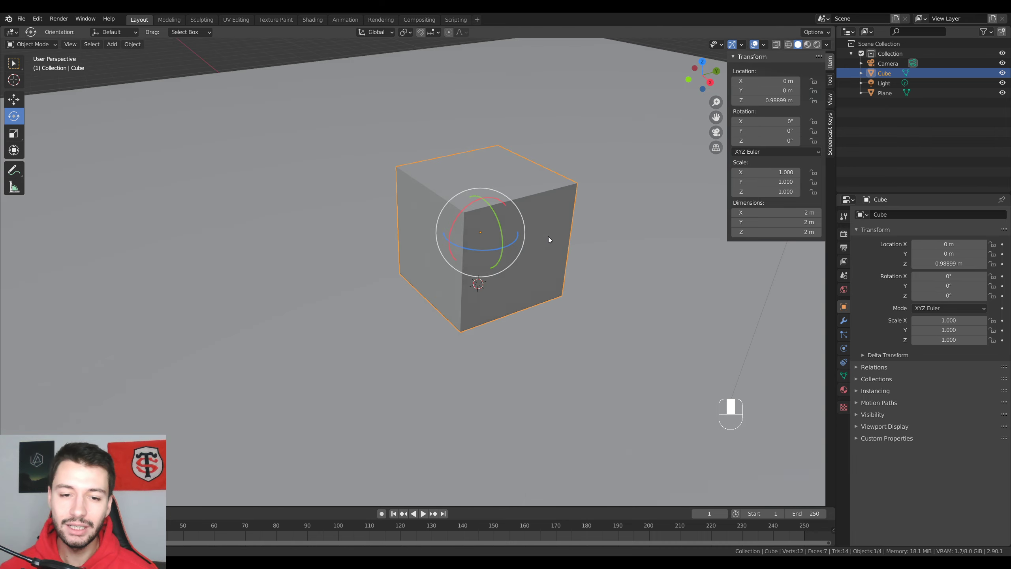
pyautogui.scroll(-5, 548, 236)
pyautogui.click(539, 351)
pyautogui.press('Delete')
pyautogui.scroll(5, 513, 309)
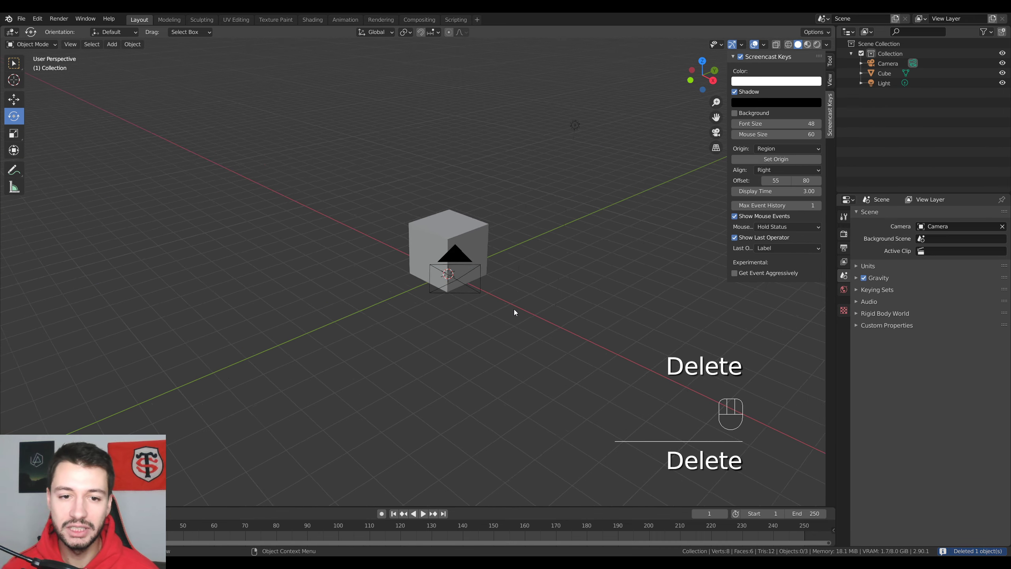
# Step: Select the cube, try rotating it constrained in turn to the global Z, X and Y axes, and cancel the rotation
pyautogui.click(474, 188)
pyautogui.keyDown('shift'); pyautogui.moveTo(543, 232); pyautogui.dragTo(486, 307, button='middle'); pyautogui.keyUp('shift')
pyautogui.press('r')
pyautogui.press('z')
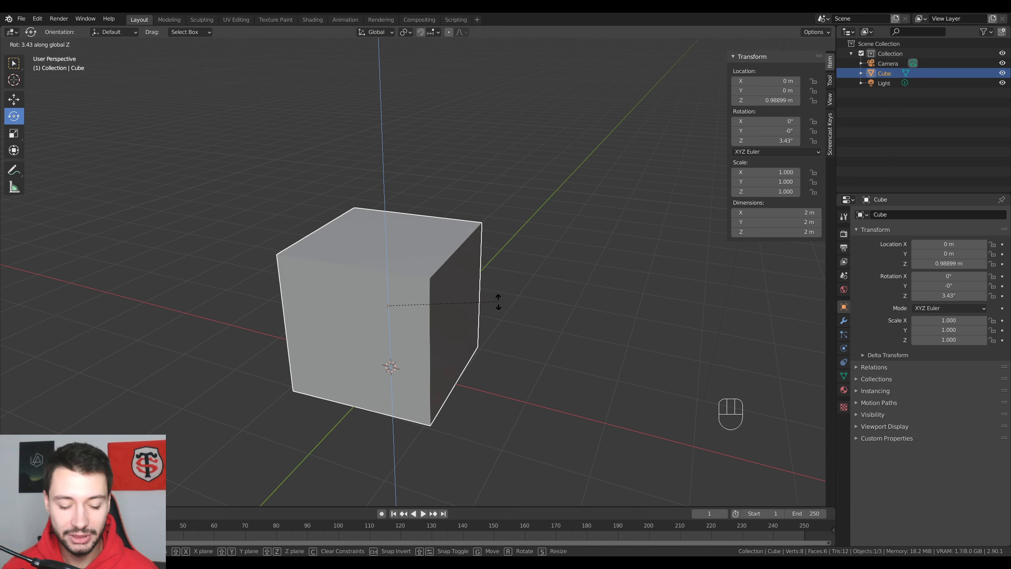
pyautogui.press('x')
pyautogui.press('y')
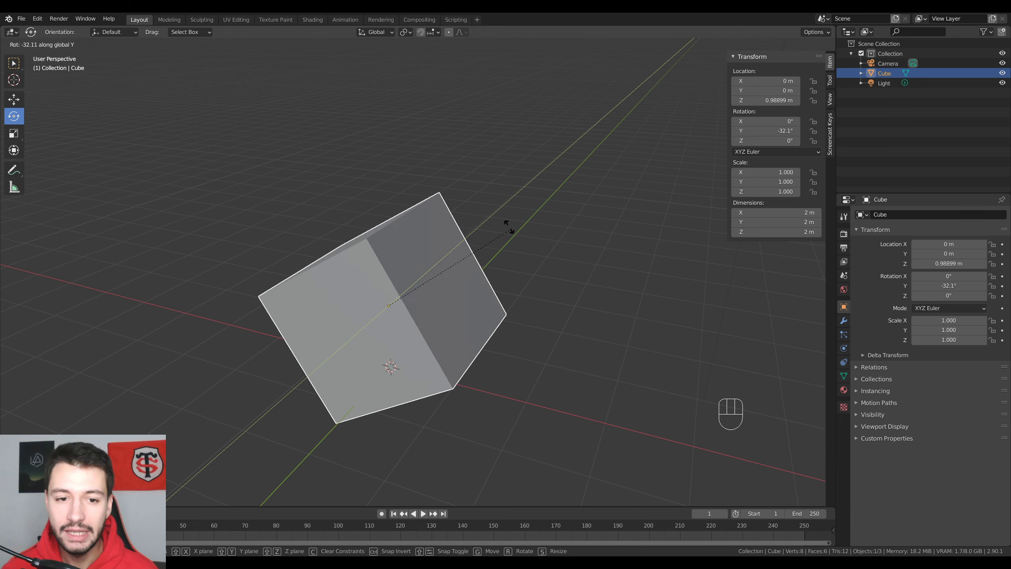
pyautogui.press('Escape')
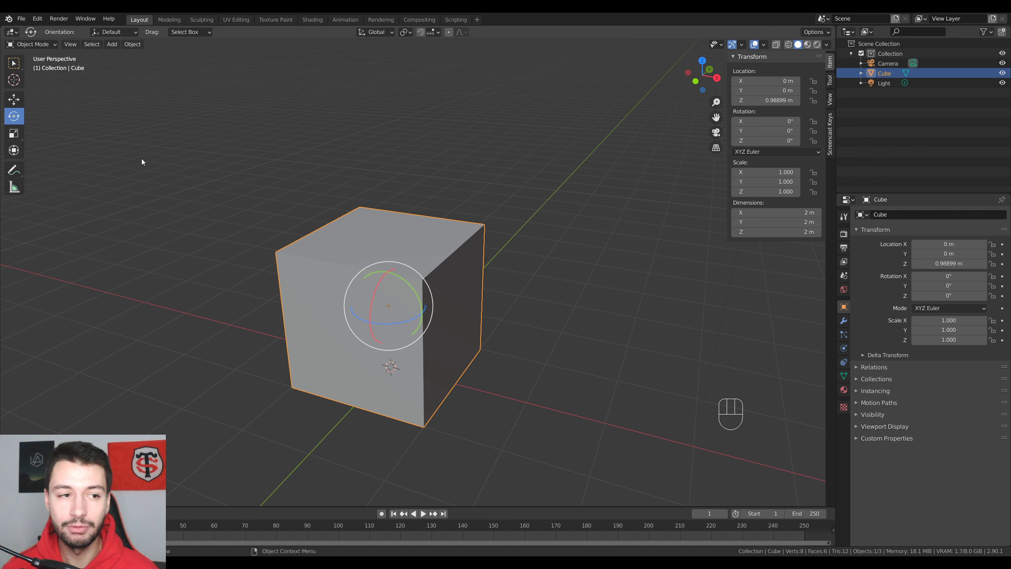
# Step: Shrink the cube with the Scale gizmo to about 0.224 in X, 0.516 in Y and 0.151 in Z
pyautogui.click(17, 137)
pyautogui.moveTo(424, 312); pyautogui.dragTo(403, 316)
pyautogui.press('s')
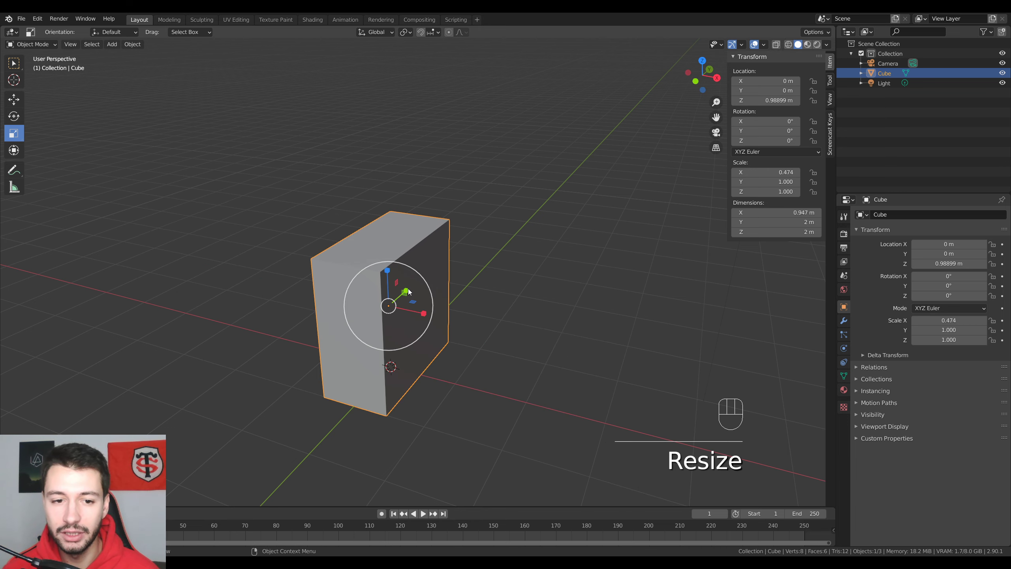
pyautogui.hotkey('shift', 'y')
pyautogui.click(407, 290)
pyautogui.moveTo(407, 290); pyautogui.dragTo(386, 267, button='middle')
pyautogui.moveTo(370, 276); pyautogui.dragTo(372, 305)
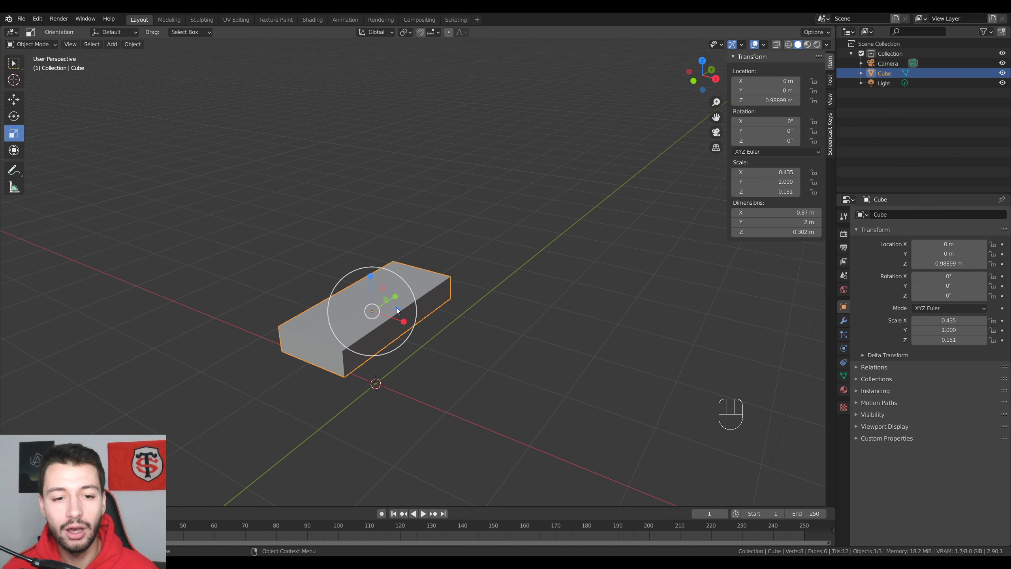
pyautogui.moveTo(396, 310)
pyautogui.mouseDown()
pyautogui.moveTo(491, 304)
pyautogui.moveTo(384, 314)
pyautogui.mouseUp()
# Step: Try scaling the flattened box uniformly and constrained in turn to the global X, Y and Z axes, and cancel the scaling
pyautogui.press('s')
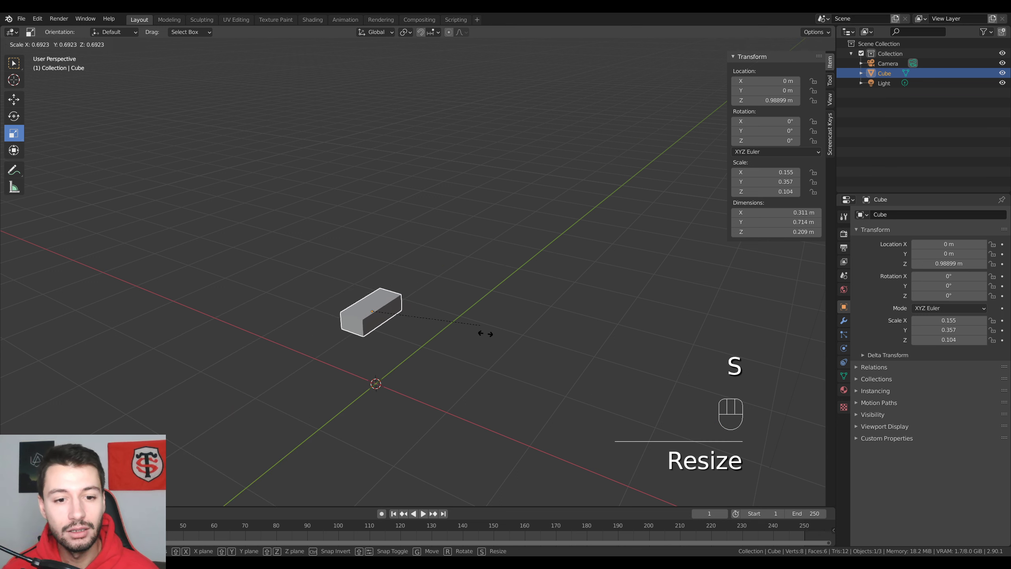
pyautogui.press('x')
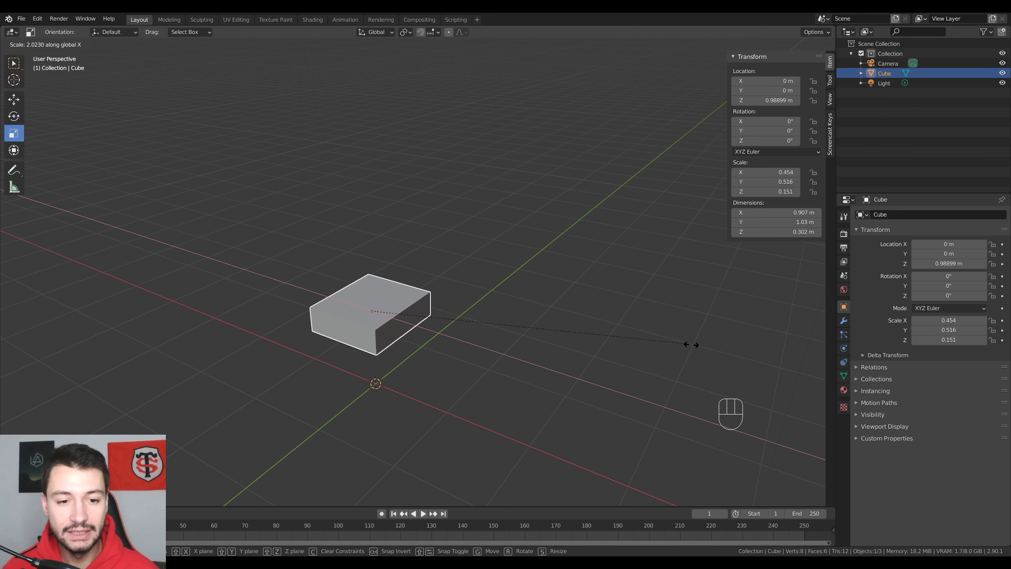
pyautogui.press('y')
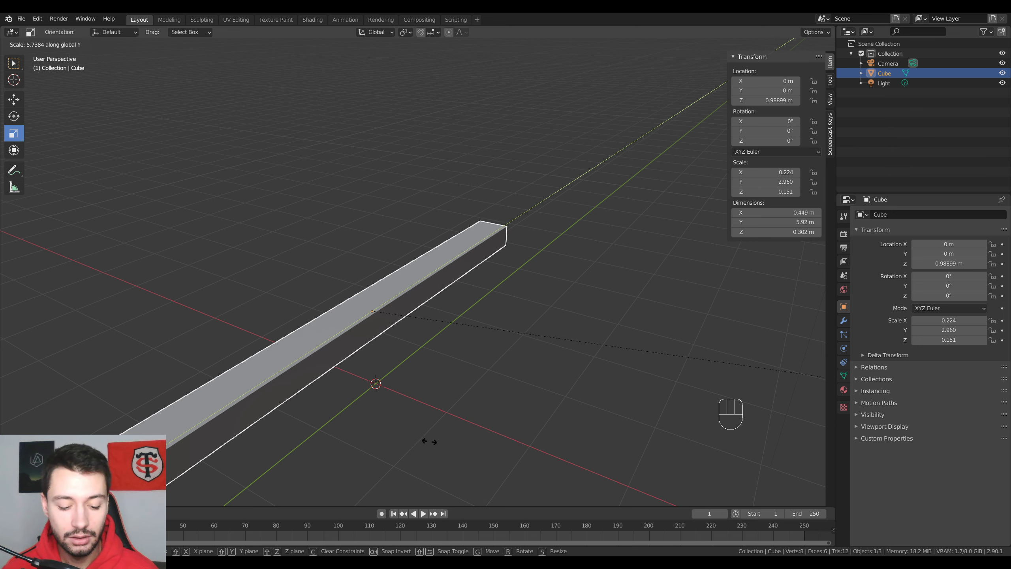
pyautogui.press('z')
pyautogui.press('Escape')
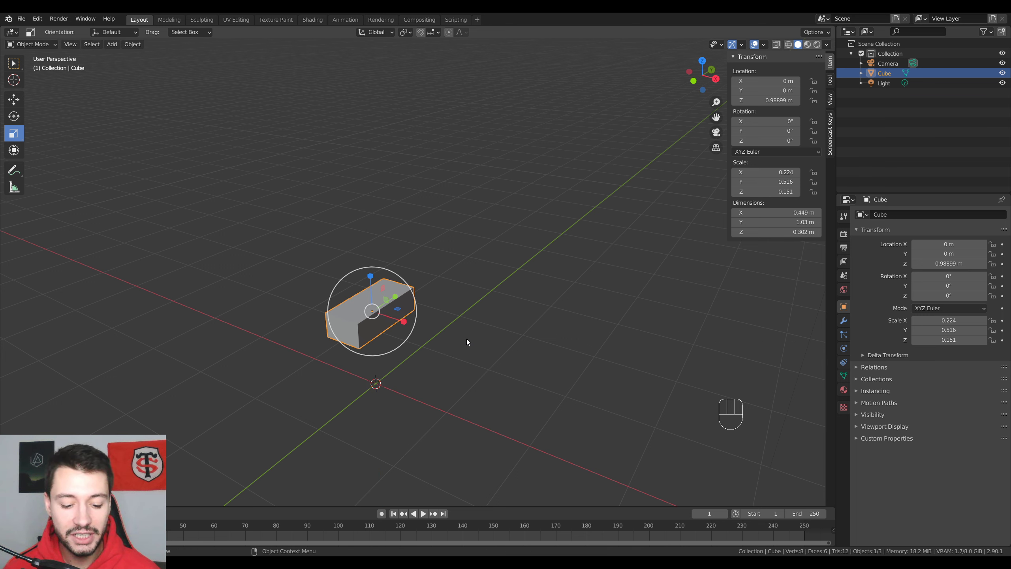
# Step: Try scaling the box in the XY plane with the global Z axis locked, and cancel the scaling
pyautogui.press('s')
pyautogui.hotkey('shift', 'z')
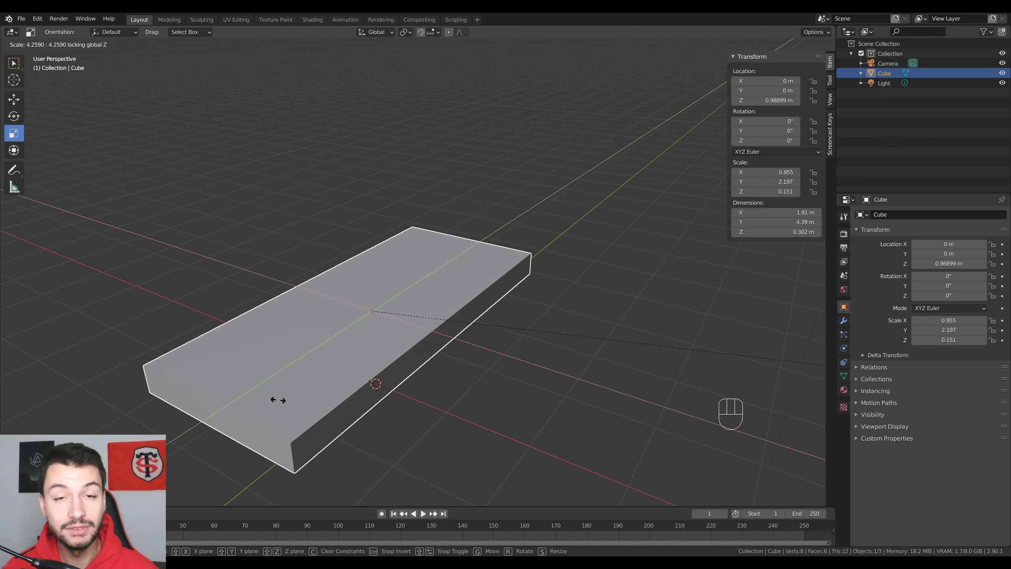
pyautogui.press('Escape')
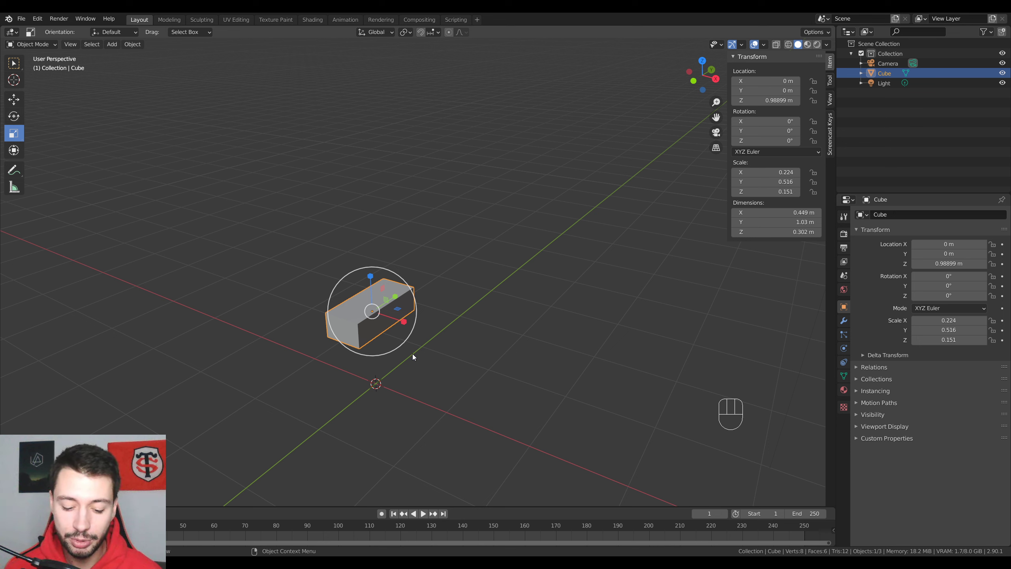
# Step: Try moving, rotating and scaling the box freely without a gizmo, using the Select Box tool, and cancel each transform
pyautogui.press('g')
pyautogui.rightClick(264, 207)
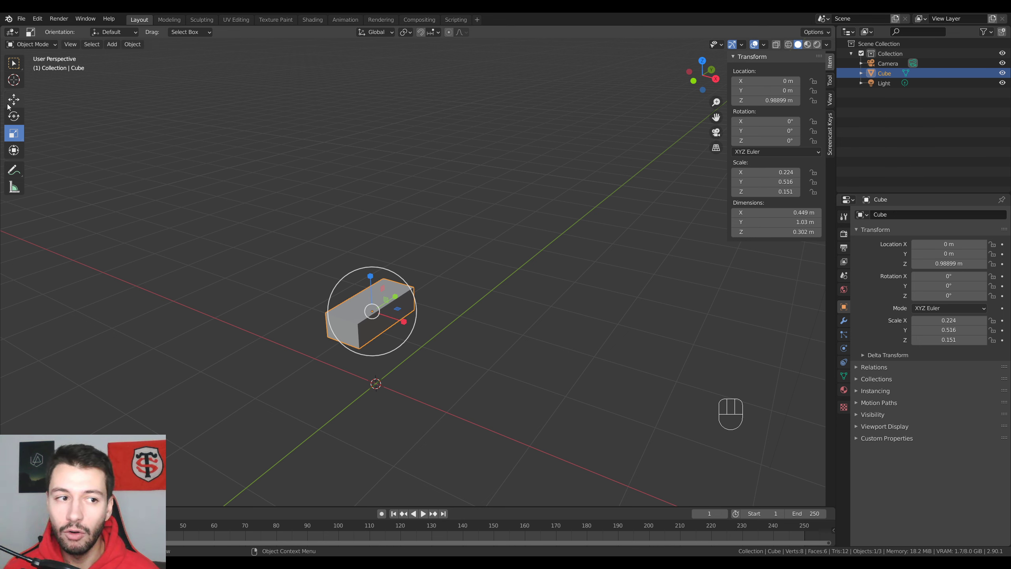
pyautogui.click(11, 64)
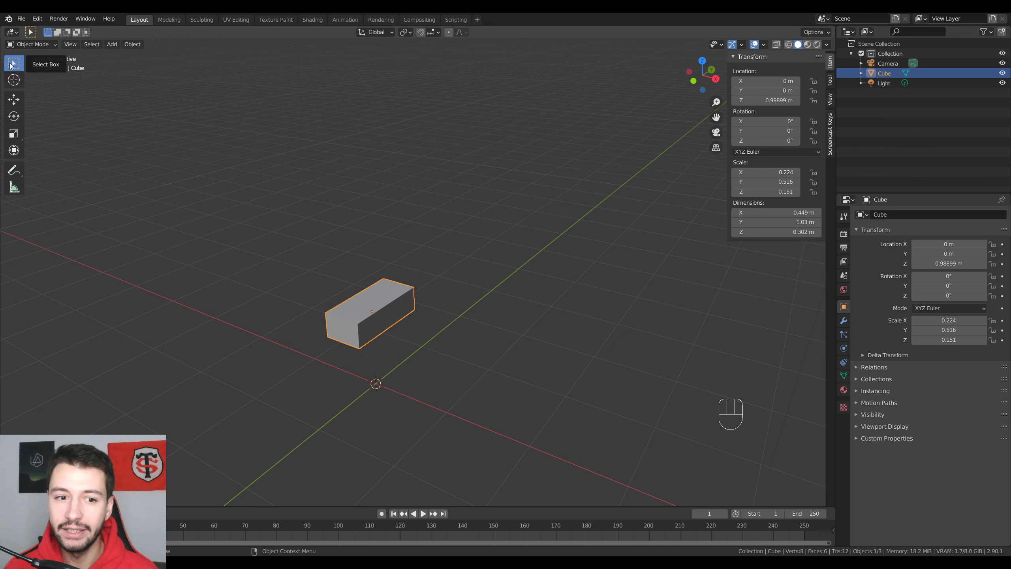
pyautogui.click(398, 301)
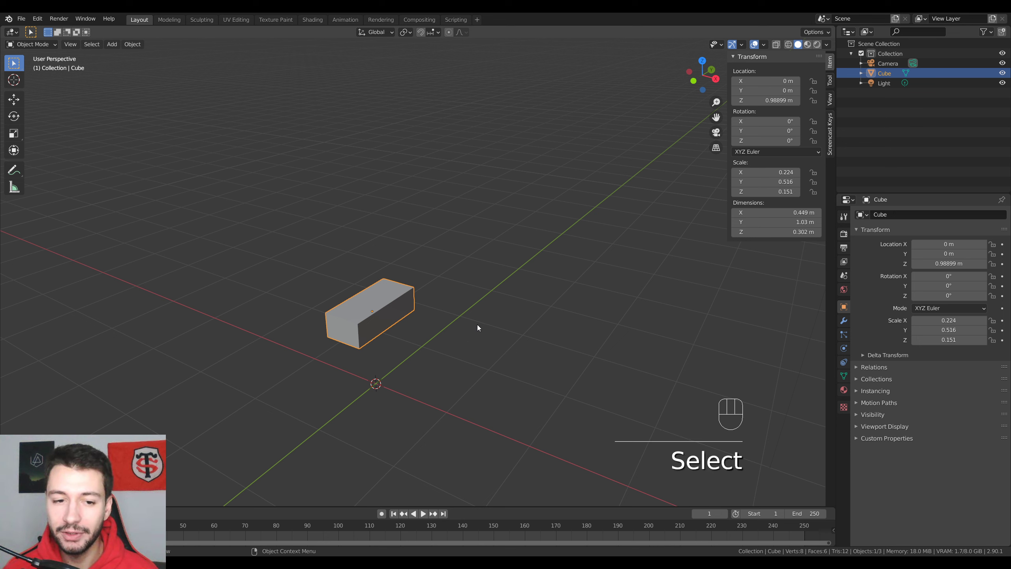
pyautogui.press('g')
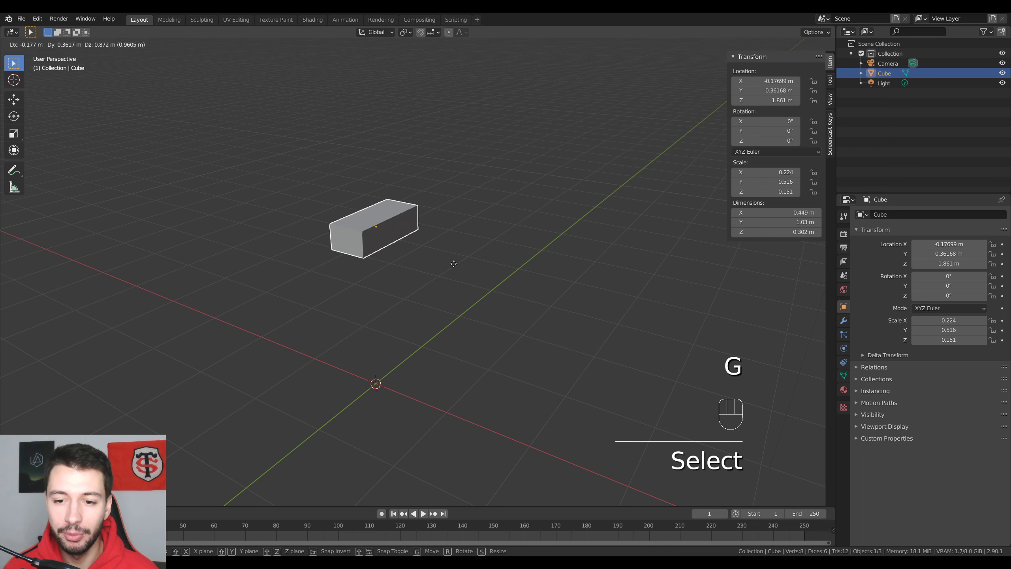
pyautogui.press('r')
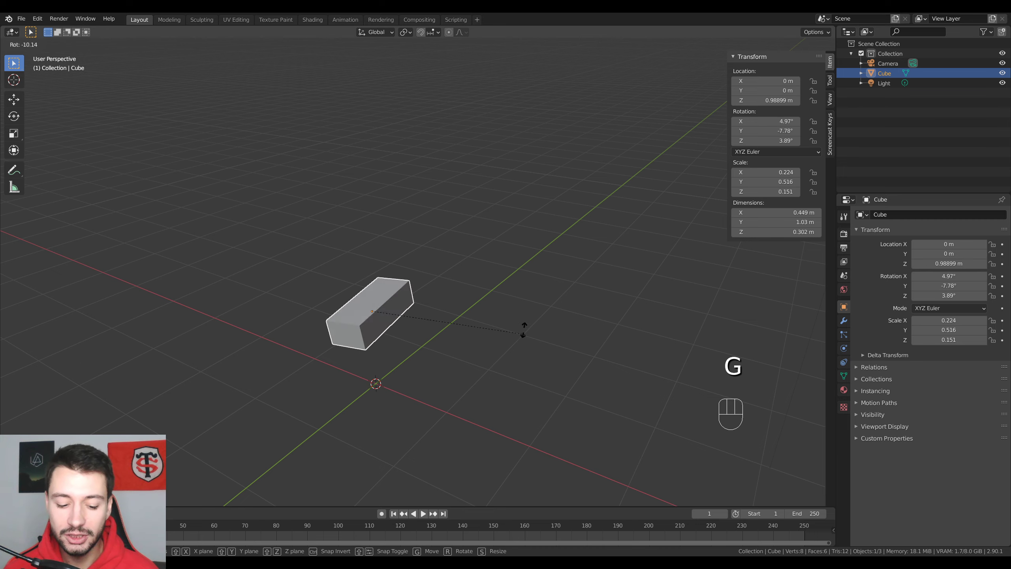
pyautogui.press('s')
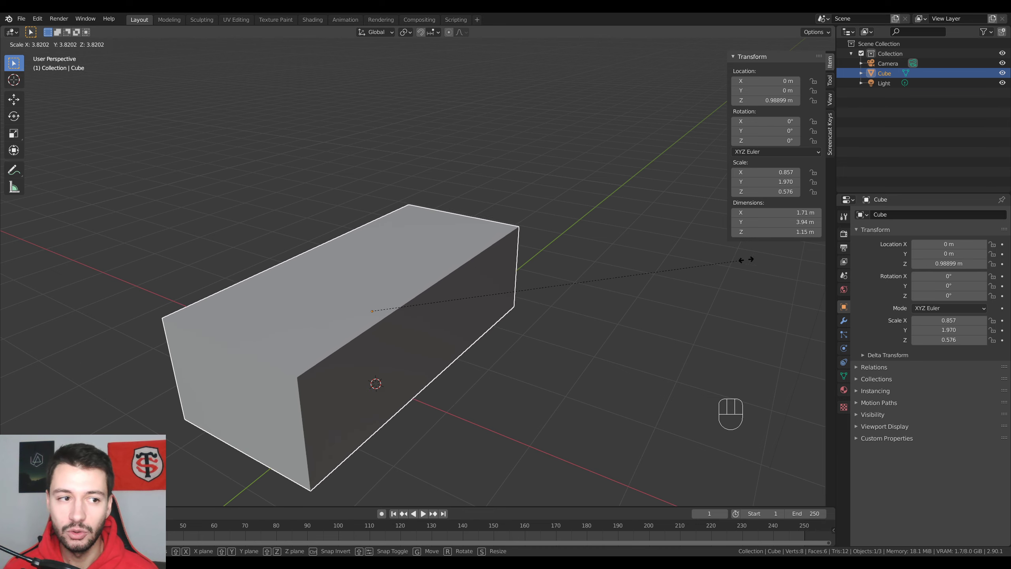
pyautogui.rightClick(499, 194)
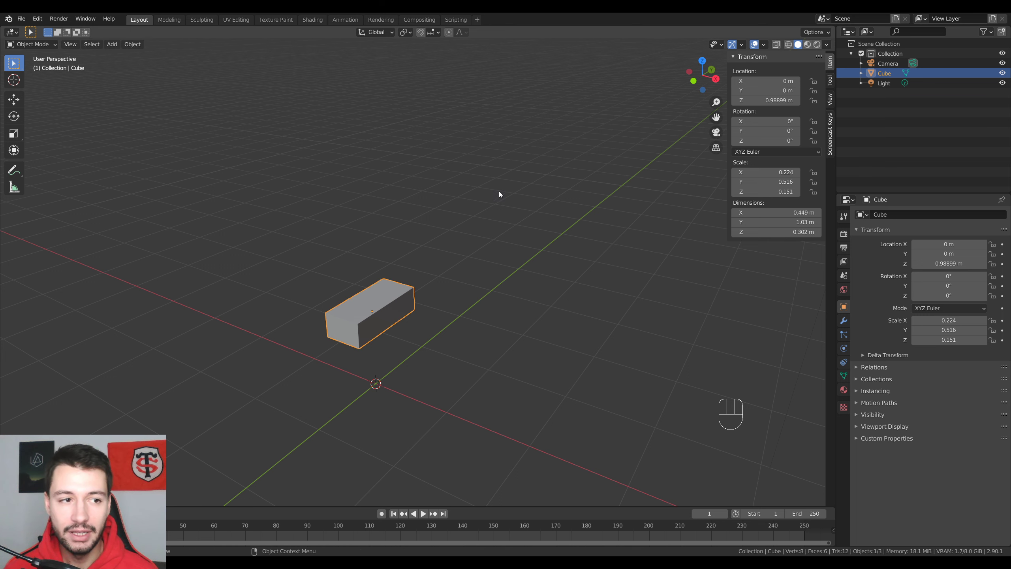
# Step: With the combined Transform gizmo, move the box to about X 0.736 m, rotate it about 28.5° around Y and enlarge it slightly
pyautogui.click(14, 150)
pyautogui.scroll(4, 420, 344)
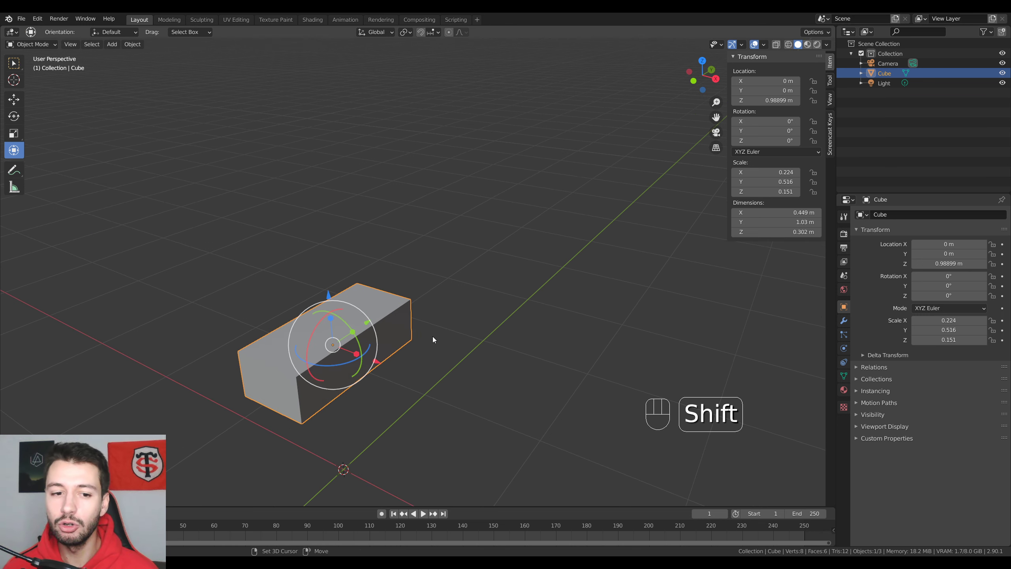
pyautogui.keyDown('shift'); pyautogui.moveTo(434, 340); pyautogui.dragTo(527, 223, button='middle'); pyautogui.keyUp('shift')
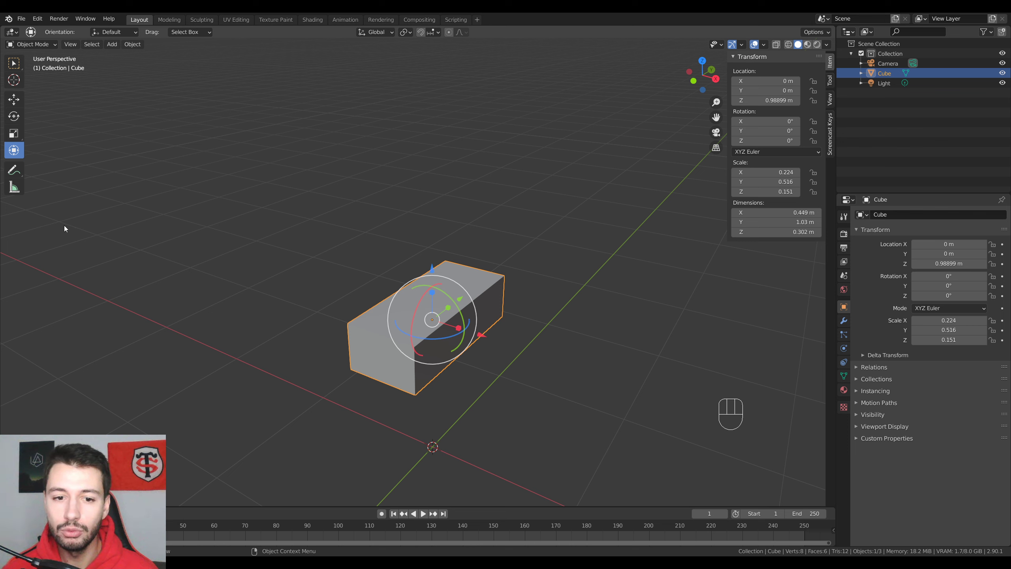
pyautogui.moveTo(489, 336); pyautogui.dragTo(580, 371)
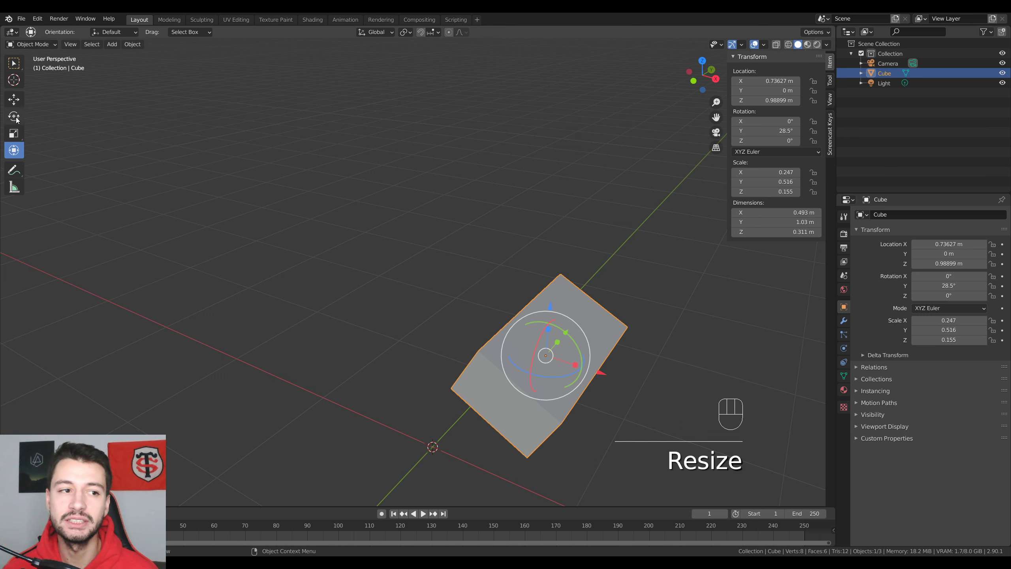
# Step: Try activating the Move and Rotate tools together, and return to the Select Box tool
pyautogui.click(14, 99)
pyautogui.keyDown('shift'); pyautogui.click(14, 116); pyautogui.keyUp('shift')
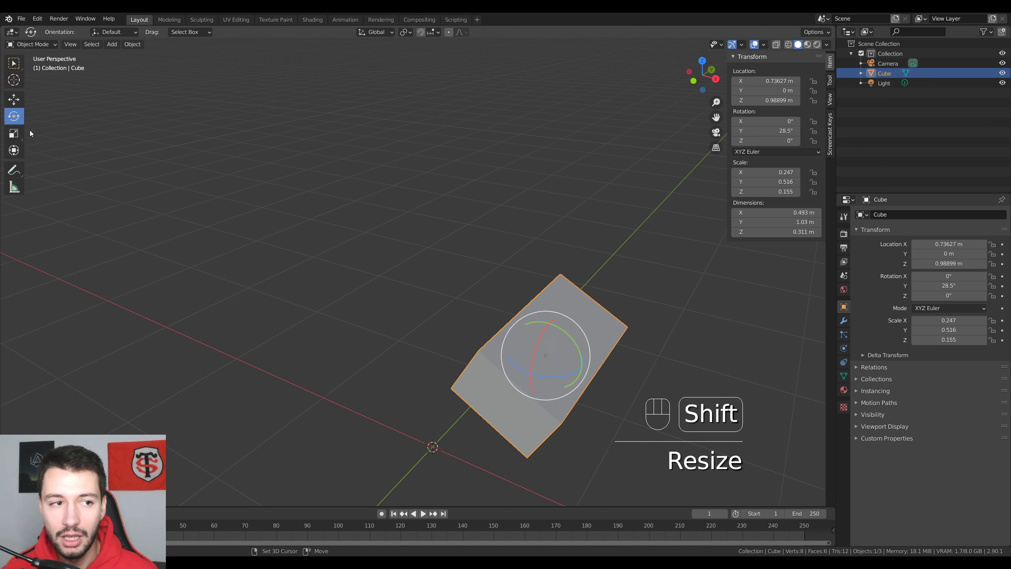
pyautogui.click(13, 99)
pyautogui.click(8, 121)
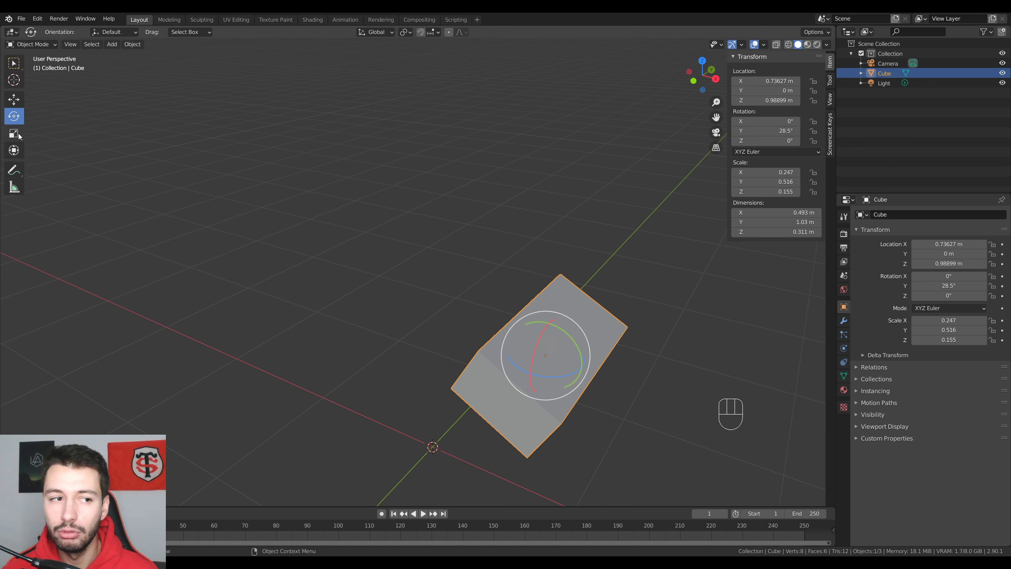
pyautogui.click(13, 99)
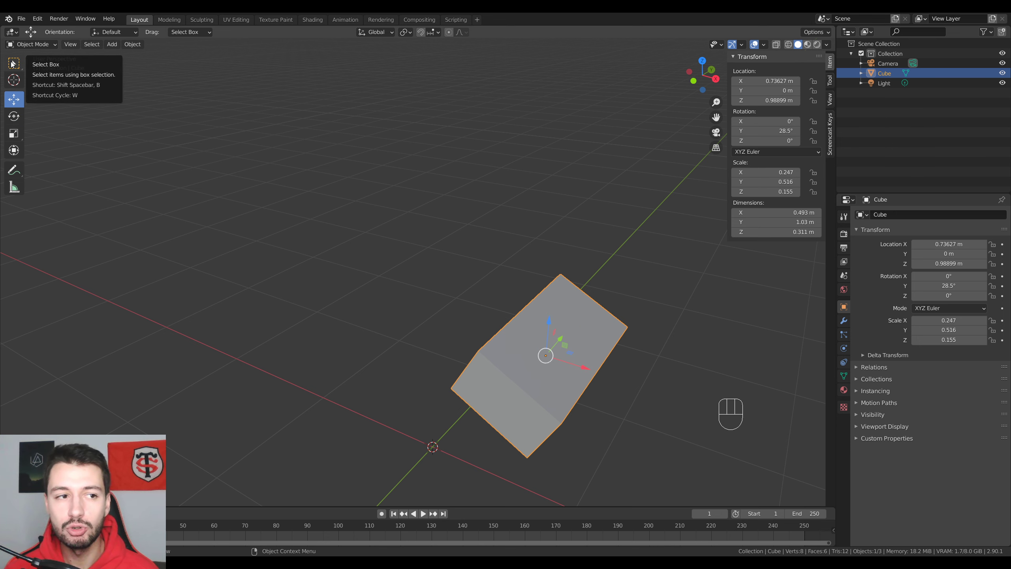
pyautogui.click(14, 63)
# Step: With the separate Move and Rotate gizmos, move the box to about X 1.763 m and rotate it to about -31.9° around Y
pyautogui.scroll(-4, 510, 364)
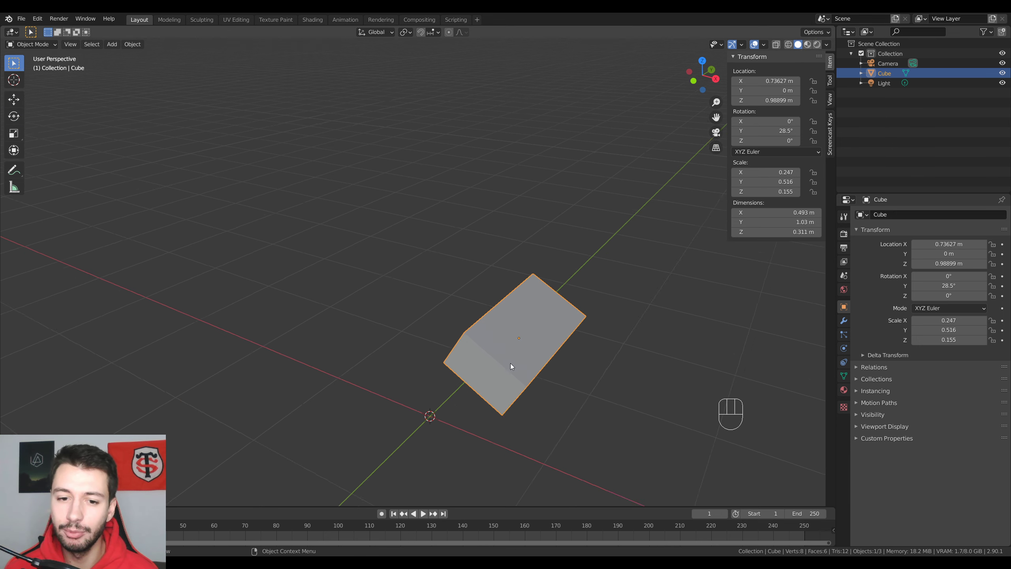
pyautogui.moveTo(492, 329)
pyautogui.mouseDown(button='middle')
pyautogui.moveTo(456, 327)
pyautogui.moveTo(479, 330)
pyautogui.mouseUp(button='middle')
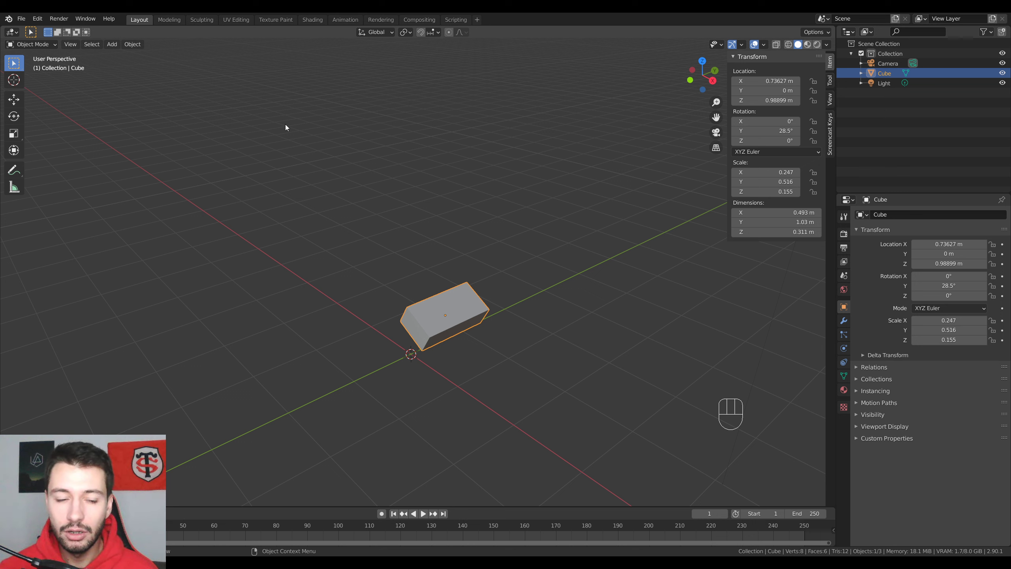
pyautogui.click(13, 99)
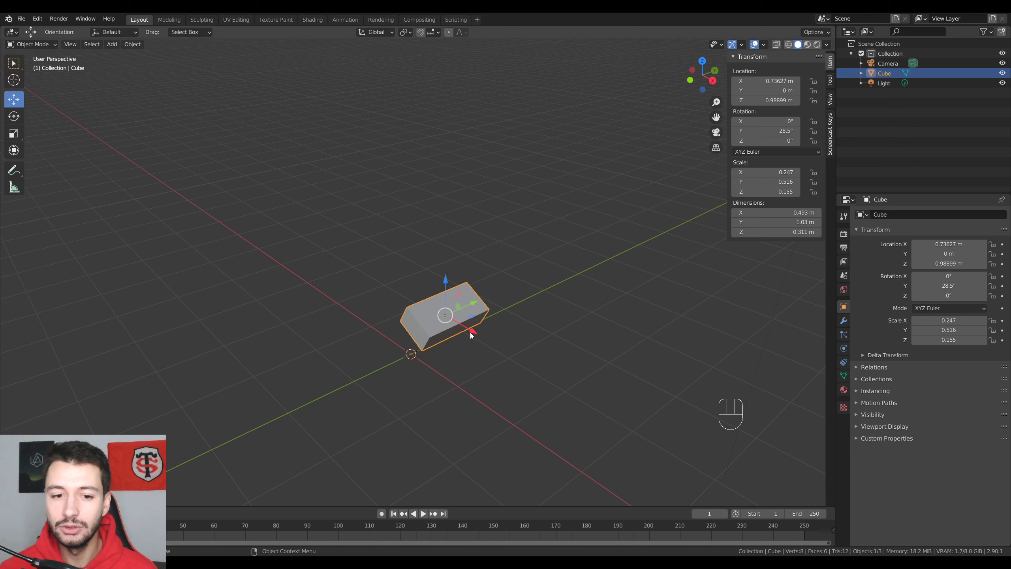
pyautogui.moveTo(470, 332); pyautogui.dragTo(528, 366)
pyautogui.click(13, 116)
pyautogui.moveTo(517, 329); pyautogui.dragTo(374, 251)
# Step: Scale the box to about X 0.373, Z 0.190 with the Scale gizmo, and to about X 0.347, Z 0.153 with the combined Transform gizmo
pyautogui.click(15, 137)
pyautogui.moveTo(534, 366); pyautogui.dragTo(550, 371)
pyautogui.click(13, 154)
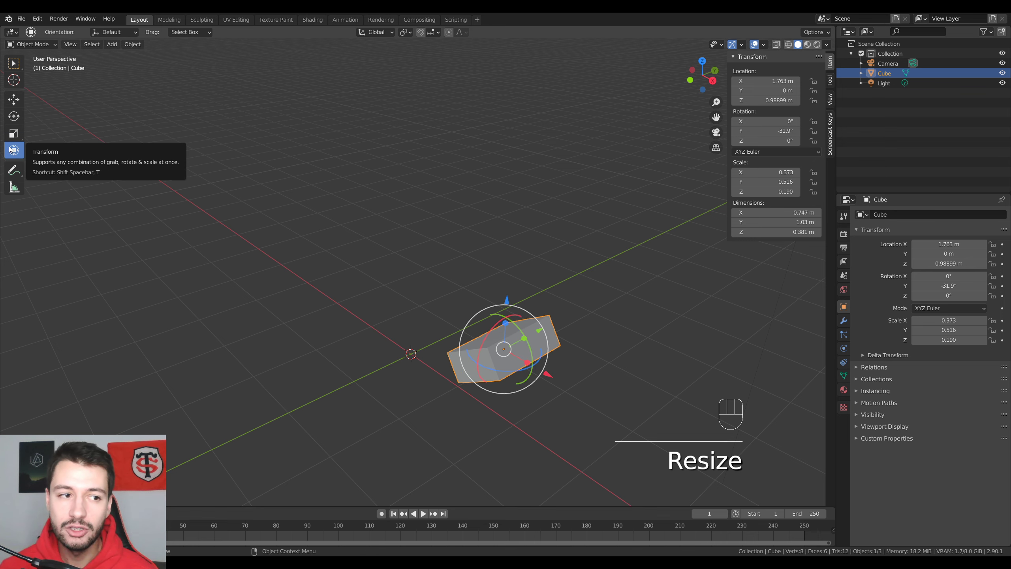
pyautogui.moveTo(545, 397); pyautogui.dragTo(578, 382, button='middle')
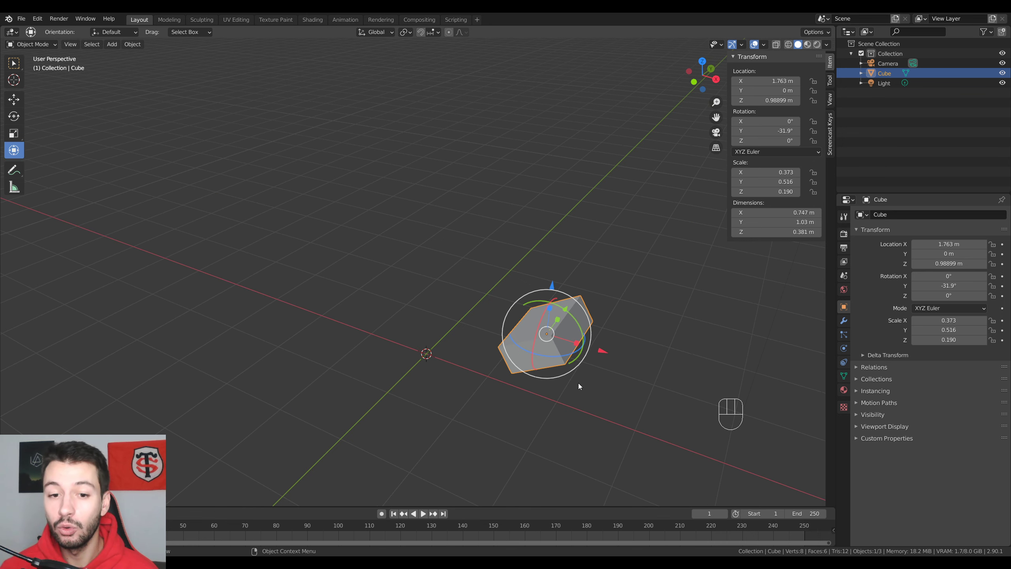
pyautogui.press('KP_Decimal')
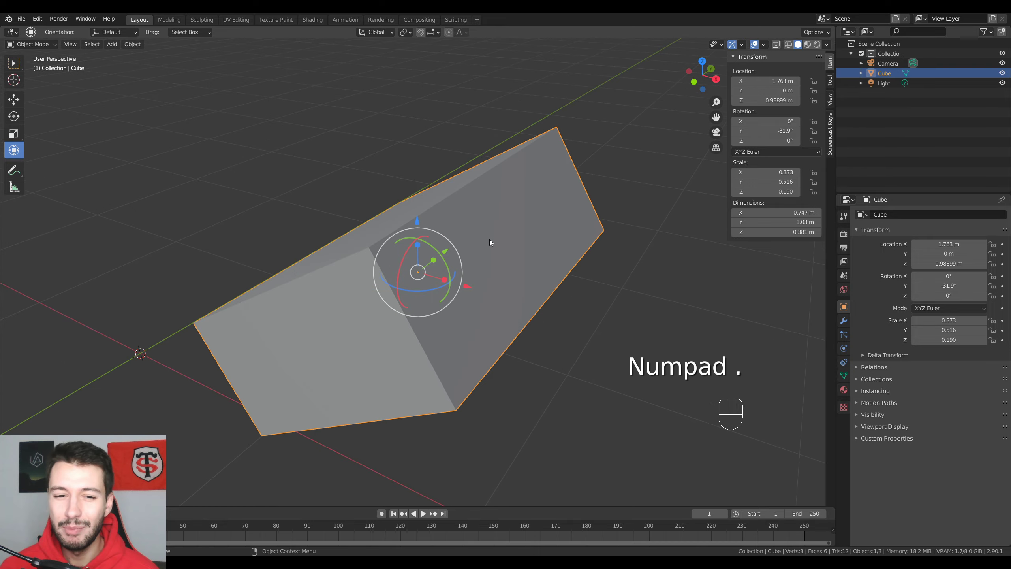
pyautogui.moveTo(415, 249); pyautogui.dragTo(413, 250)
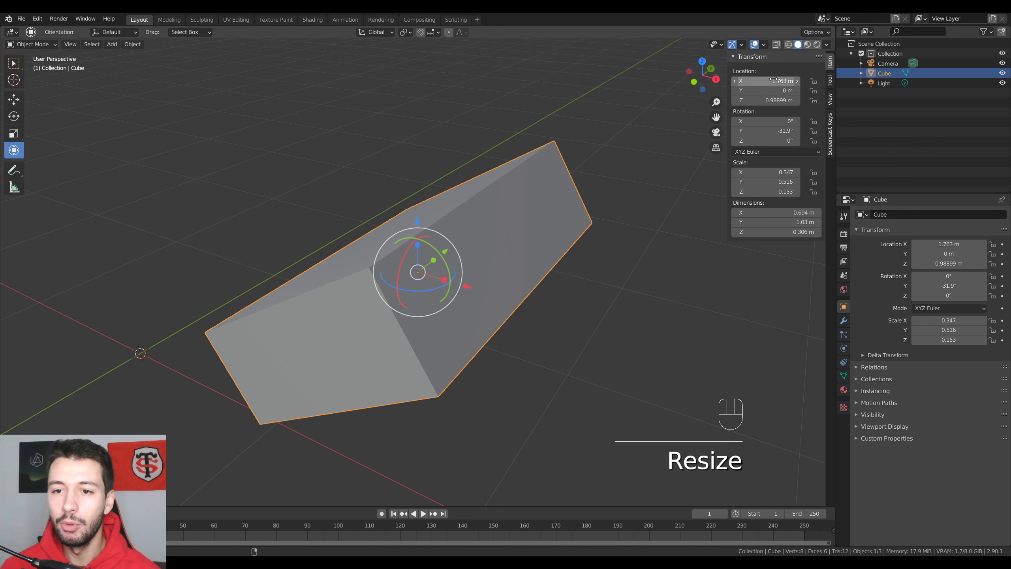
# Step: Reset the cube's location, rotation and scale to their default values, and return to the Select Box tool
pyautogui.press('BackSpace')
pyautogui.press('BackSpace')
pyautogui.press('BackSpace')
pyautogui.press('BackSpace')
pyautogui.scroll(-5, 382, 231)
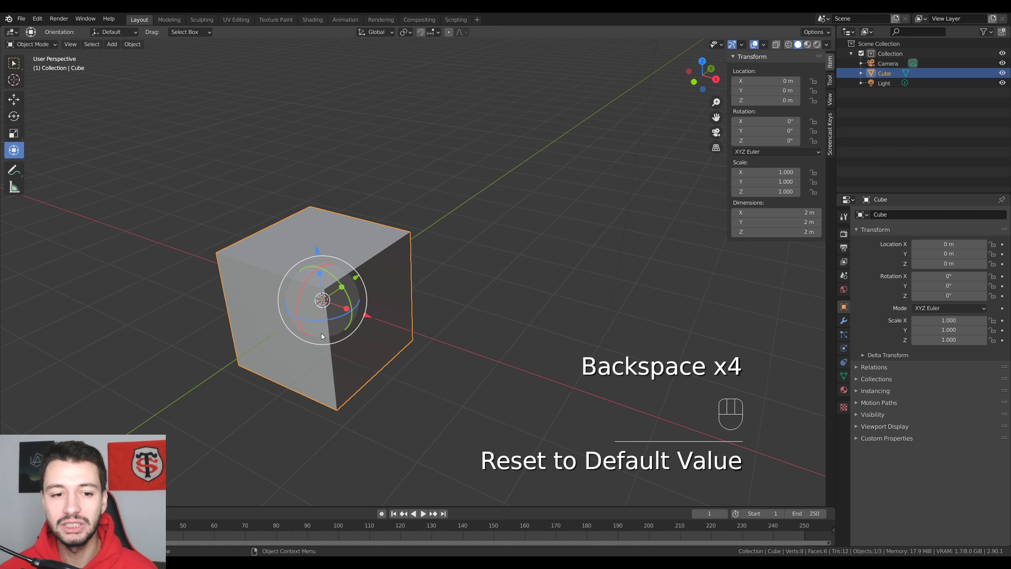
pyautogui.press('w')
pyautogui.moveTo(293, 294); pyautogui.dragTo(395, 236, button='middle')
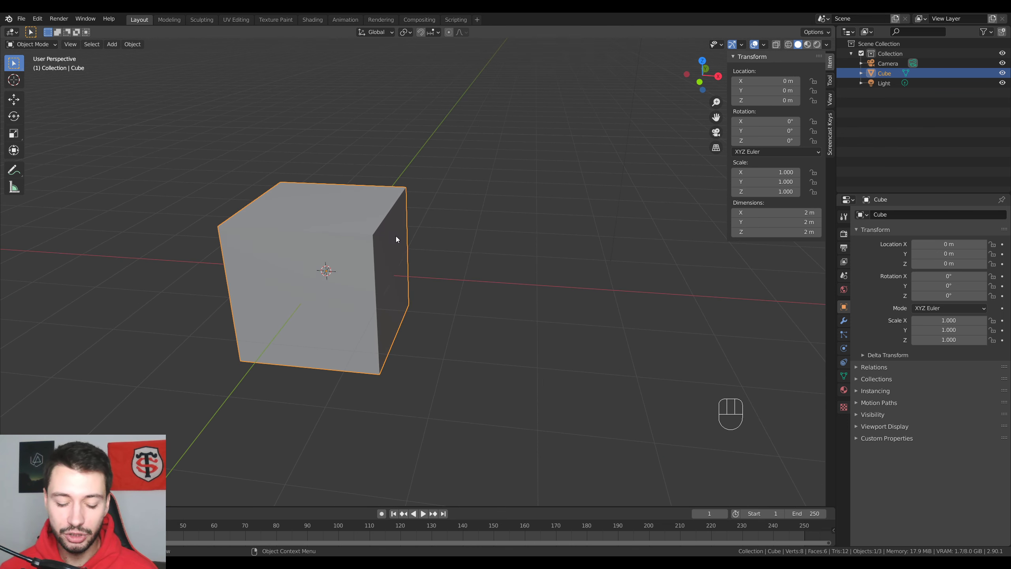
# Step: Try moving the cube along single axes and in the XY plane with the Z axis locked, and cancel the move
pyautogui.press('g')
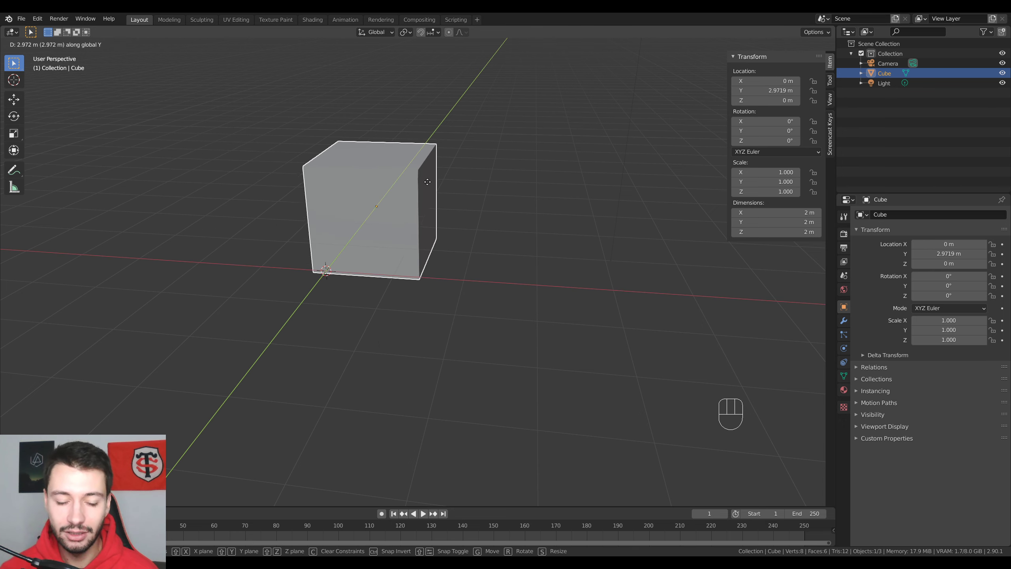
pyautogui.press('z')
pyautogui.hotkey('shift', 'z')
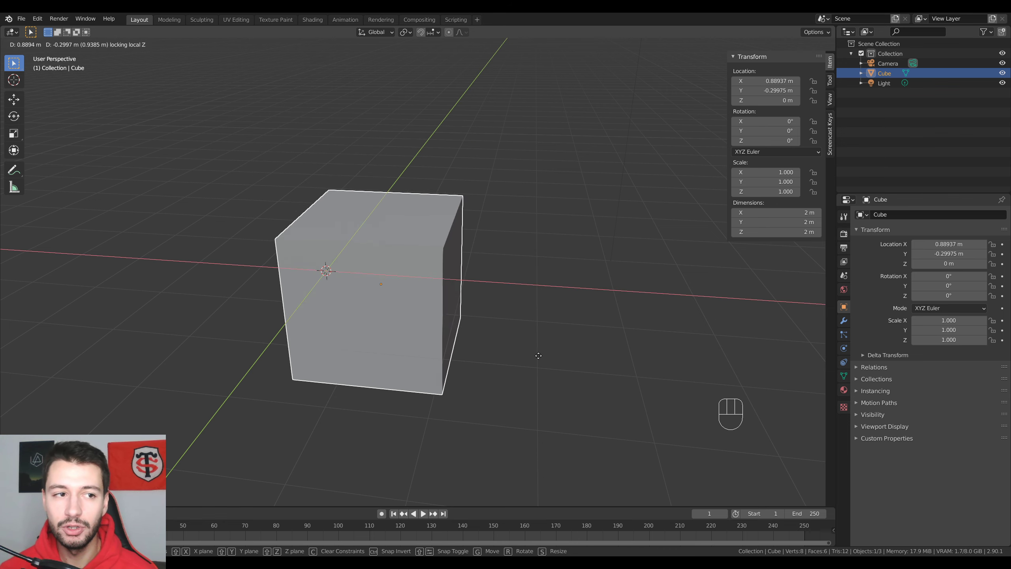
pyautogui.rightClick(527, 315)
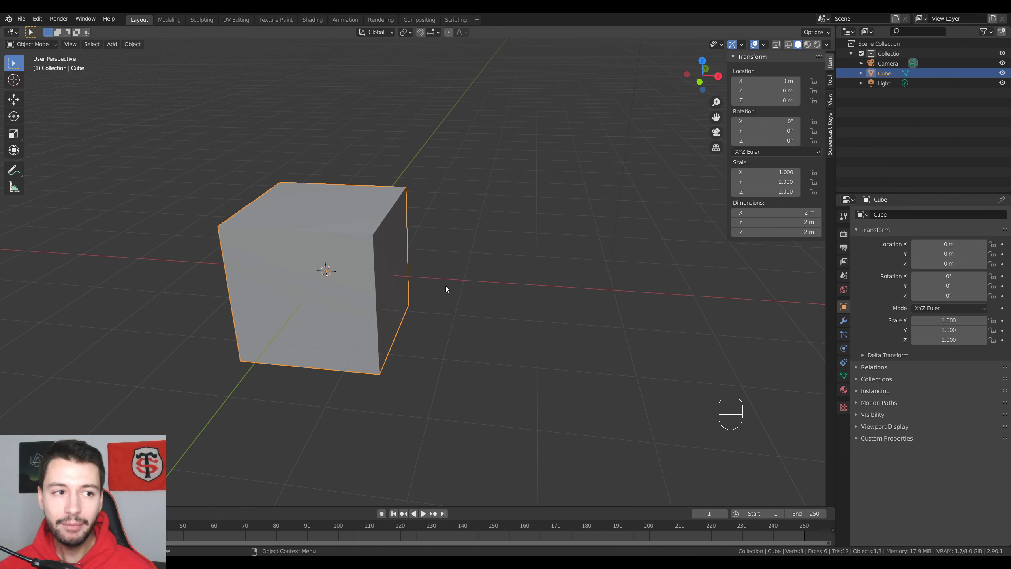
# Step: Try rotating the cube with trackball and standard rotation and moving it freely, and cancel each transform
pyautogui.press('r')
pyautogui.press('r')
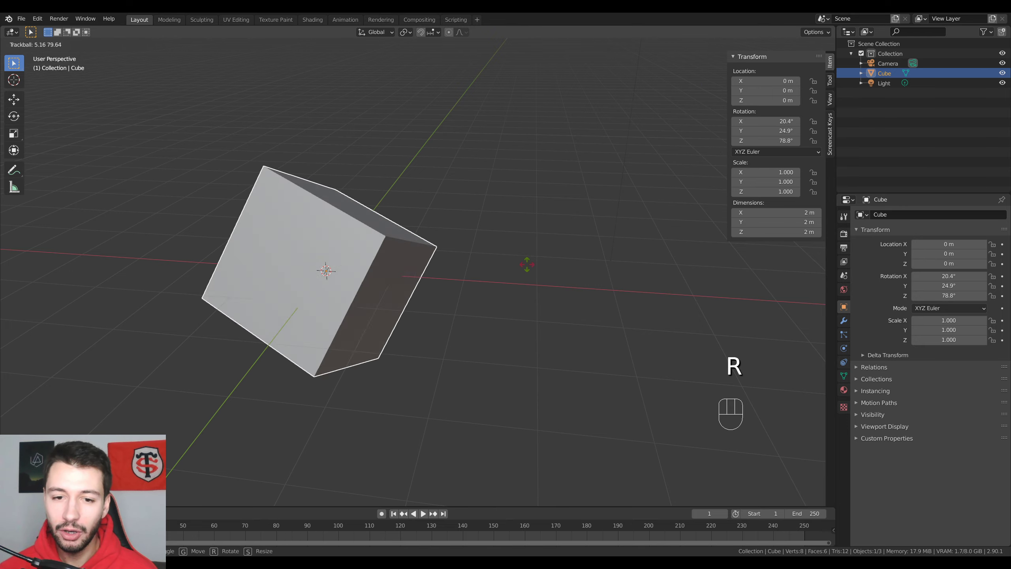
pyautogui.press('r')
pyautogui.rightClick(440, 265)
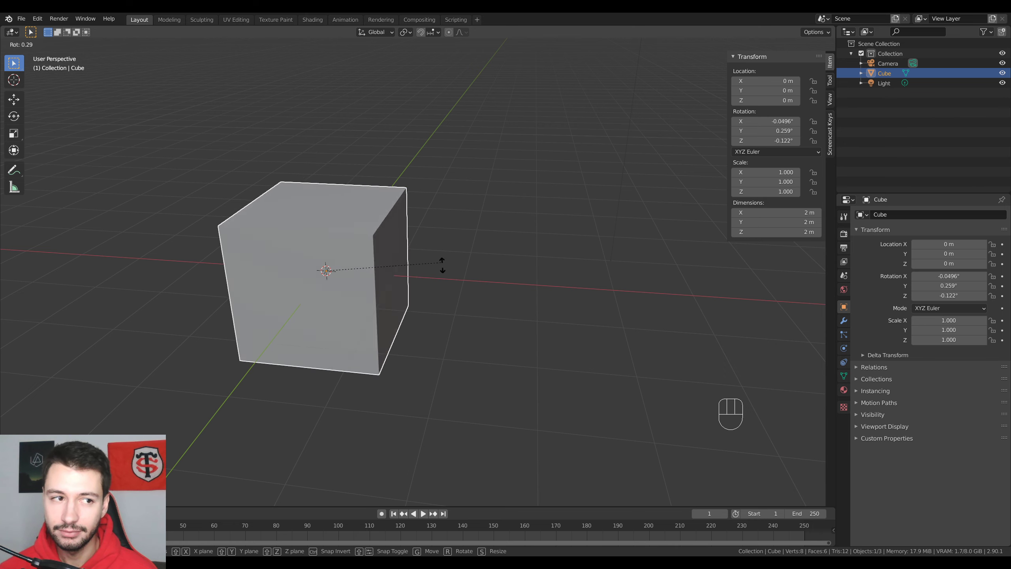
pyautogui.press('g')
pyautogui.rightClick(493, 304)
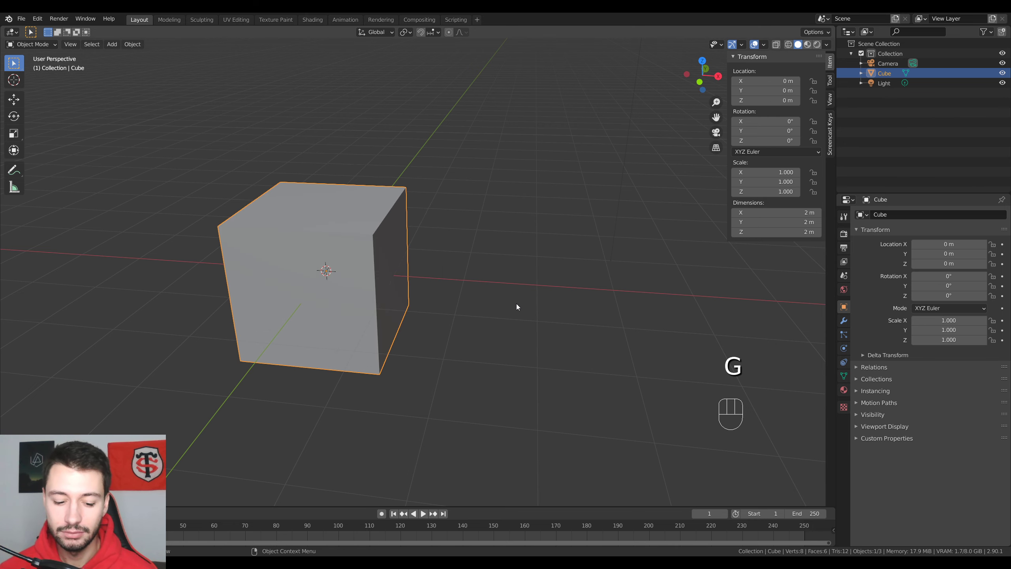
# Step: Try another trackball rotation and a uniform scaling of the cube without a gizmo, and cancel both transforms
pyautogui.press('r')
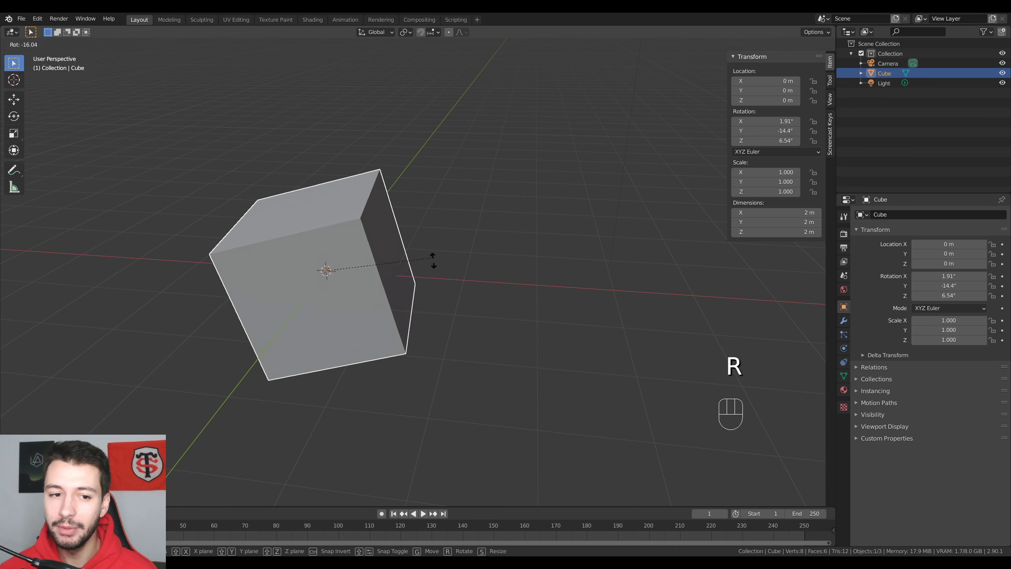
pyautogui.press('r')
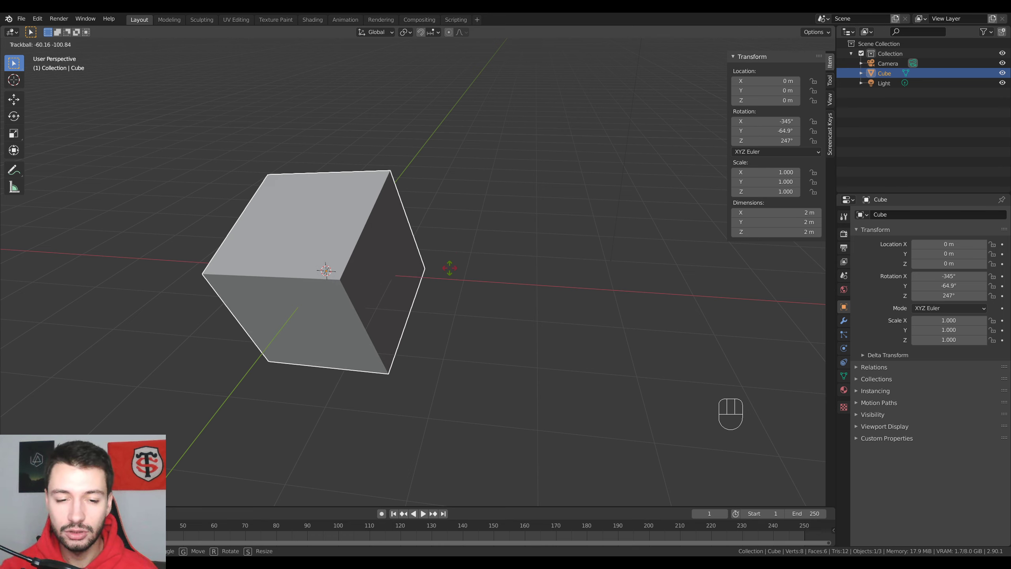
pyautogui.rightClick(449, 268)
pyautogui.press('s')
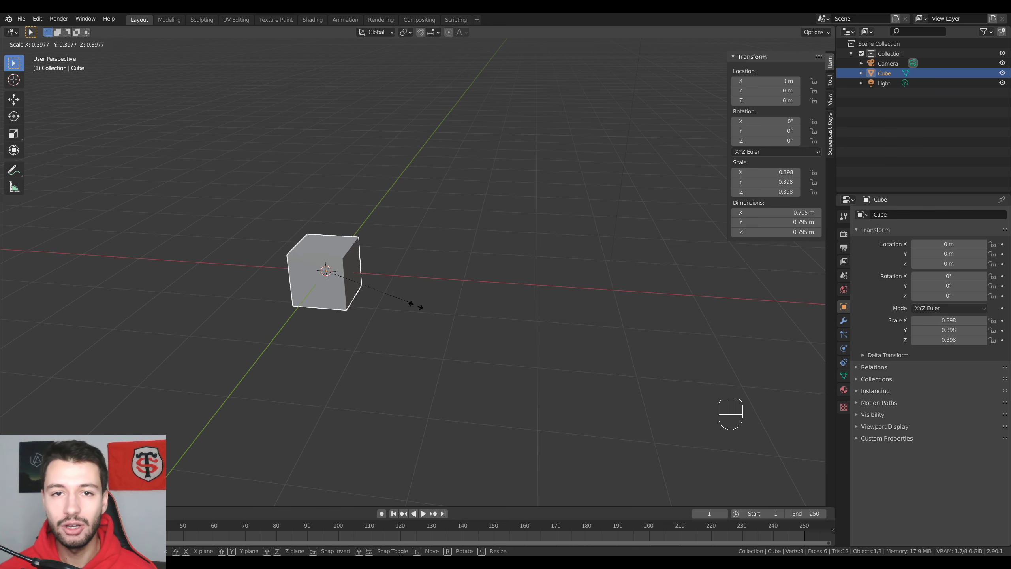
pyautogui.rightClick(612, 306)
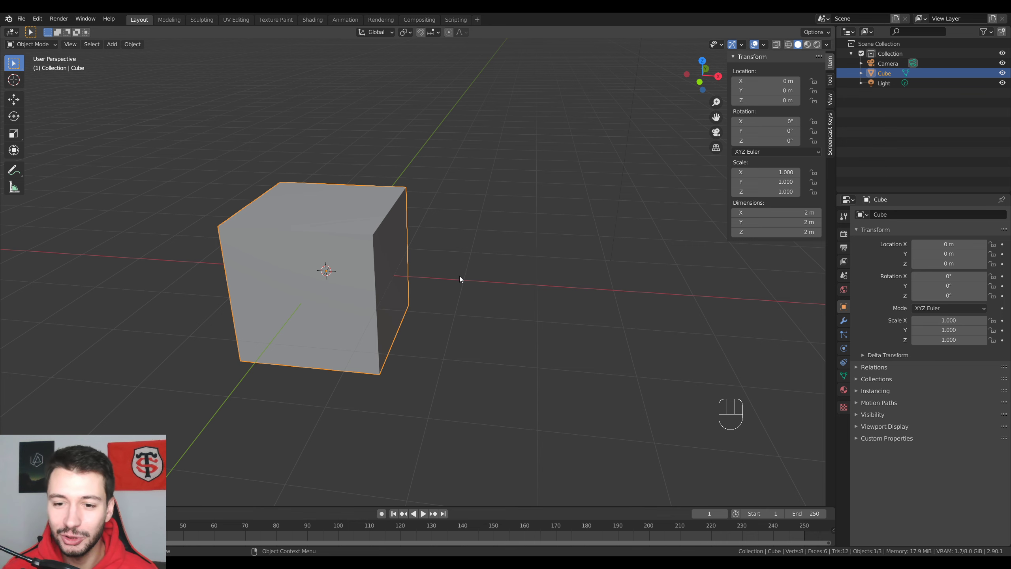
pyautogui.moveTo(480, 264); pyautogui.dragTo(424, 253, button='middle')
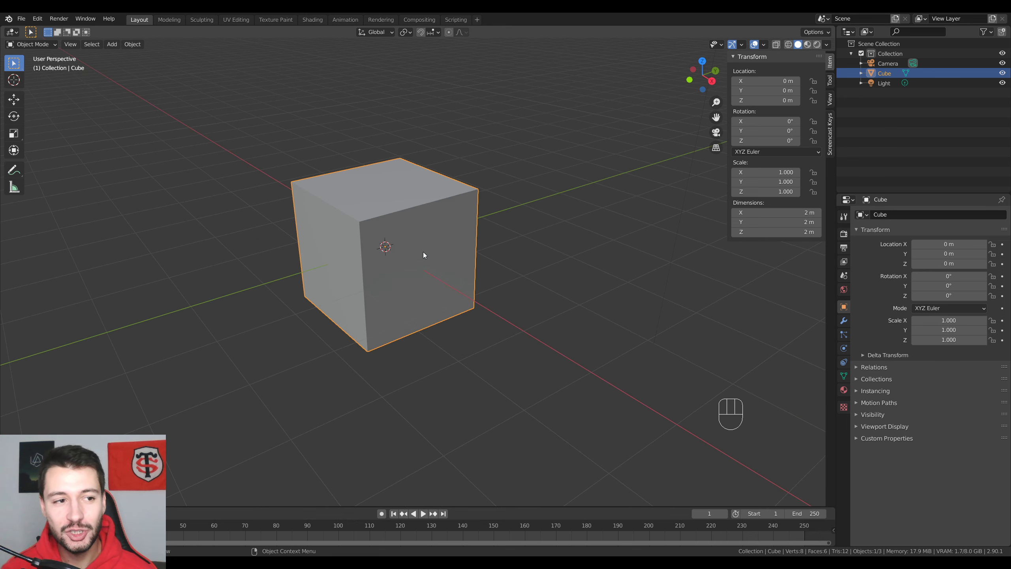